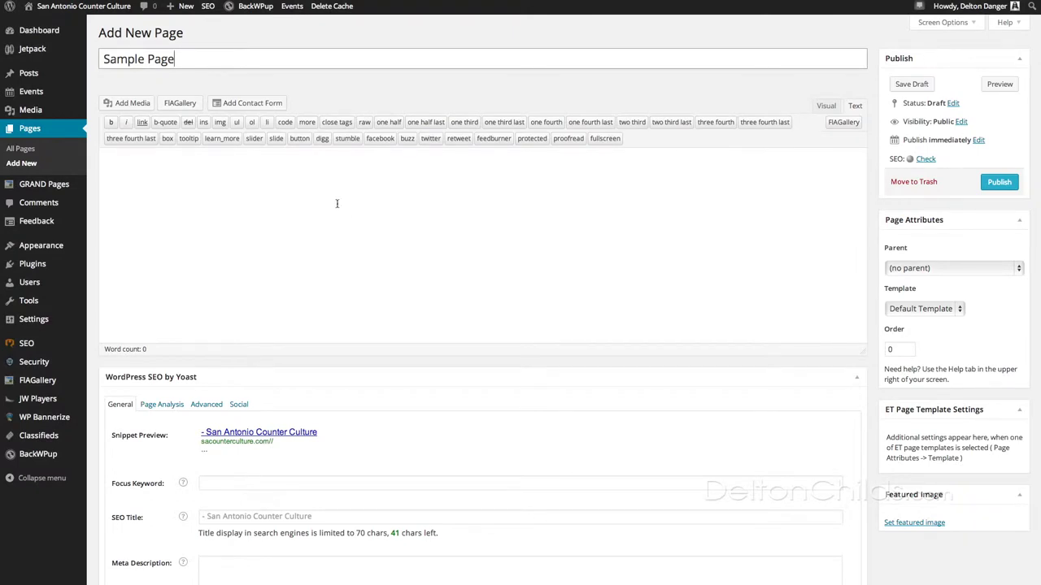
- Commit the 'Sample Page' title and move into the page body
click(337, 204)
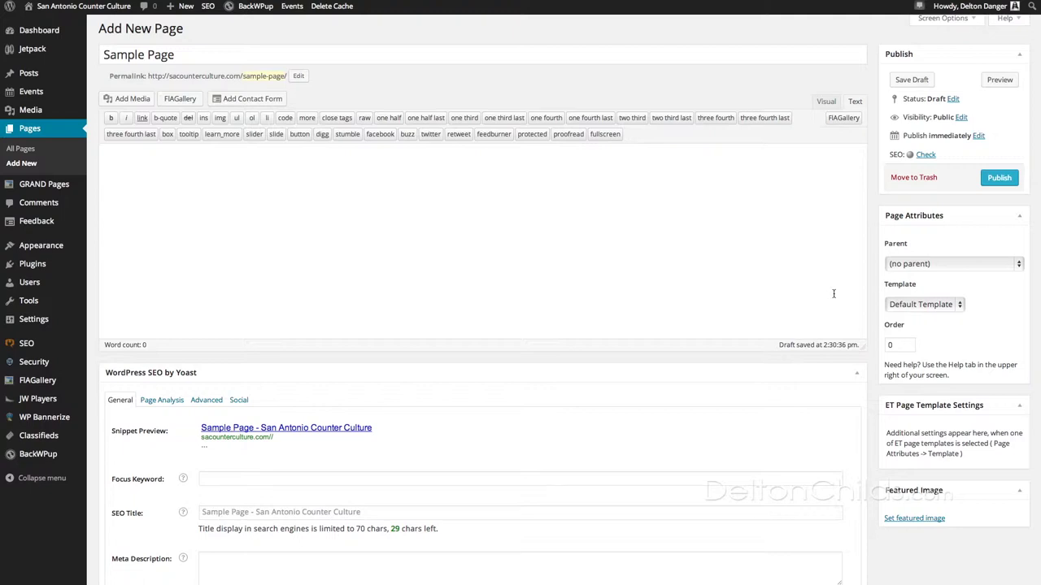
- Open the Page Attributes template list for Sample Page
click(921, 304)
- Apply the Contact Page template with Full Width Page and Regenerate captcha numbers, then save the draft
click(919, 326)
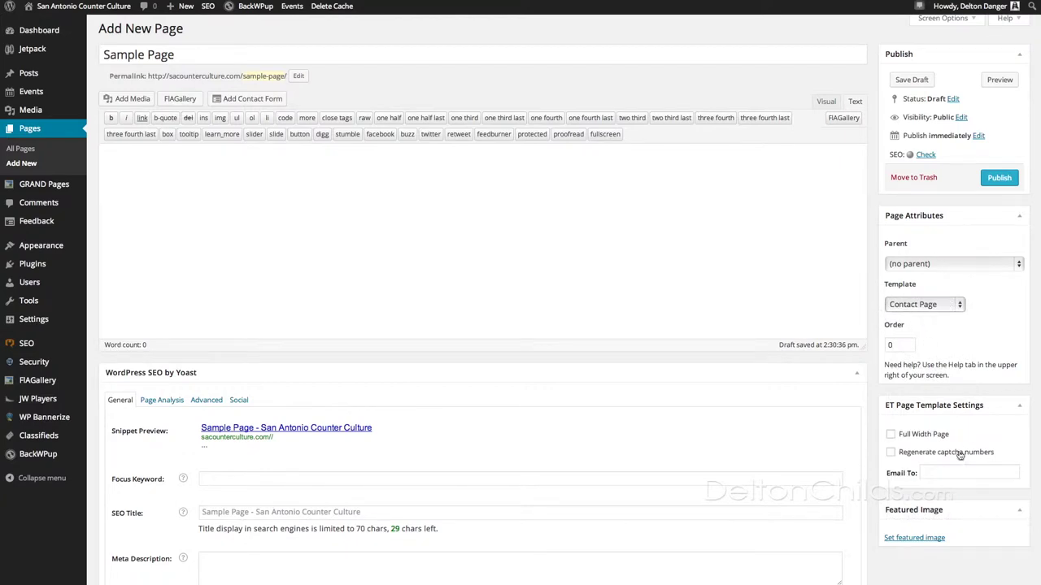
click(892, 437)
click(907, 457)
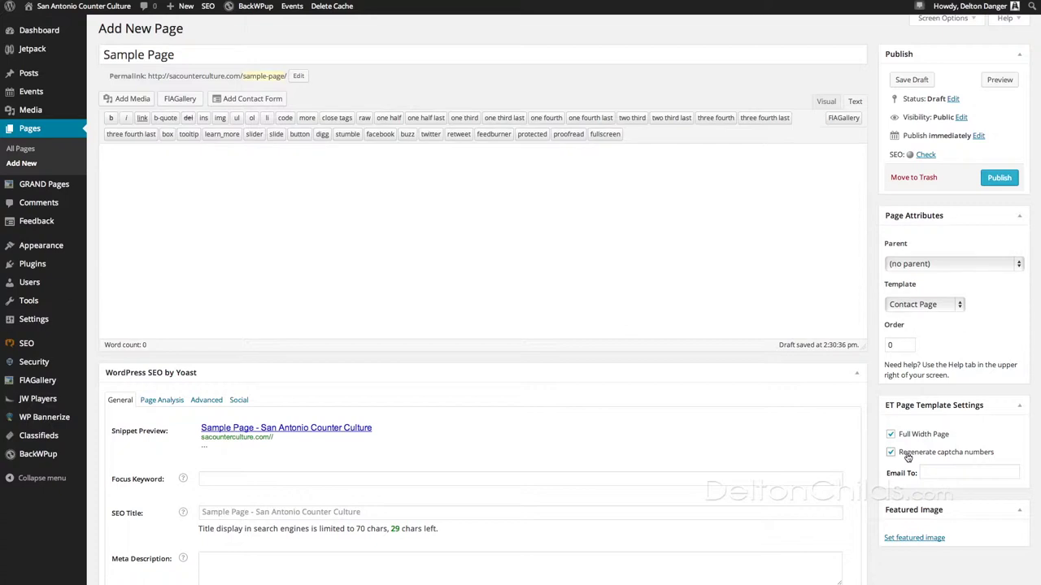
click(956, 472)
click(906, 85)
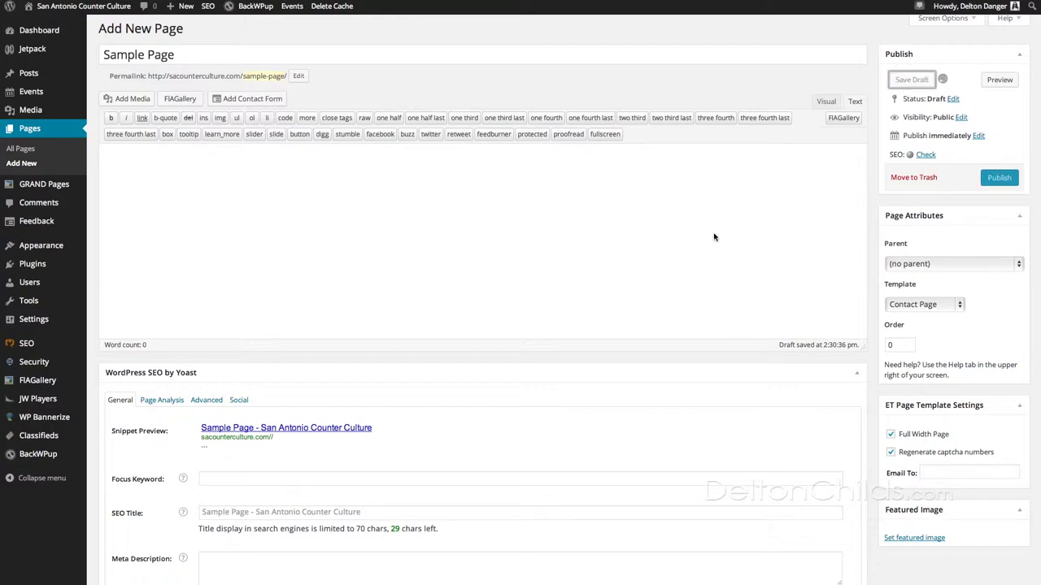
click(999, 118)
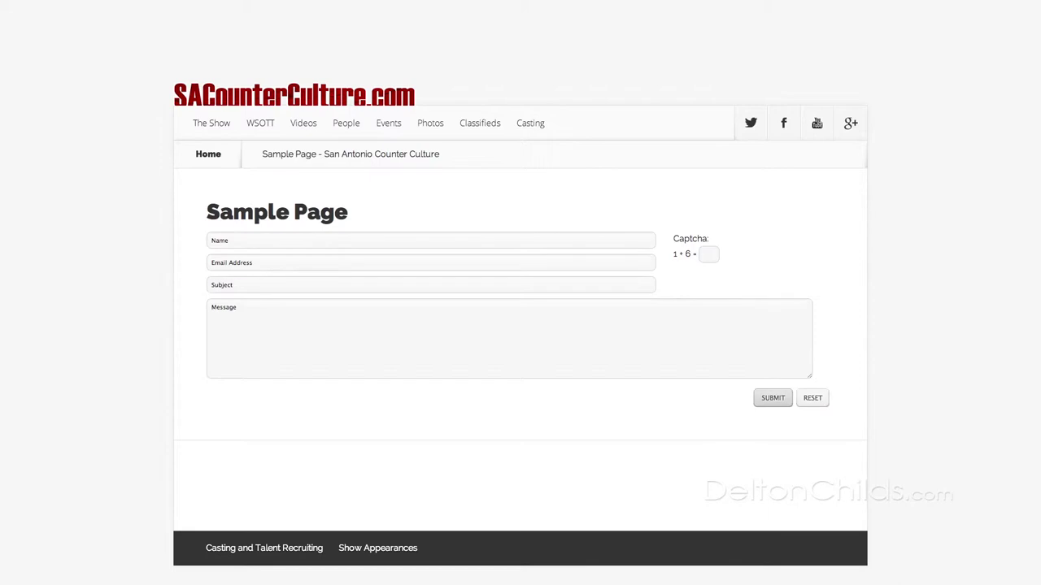
click(306, 241)
click(332, 263)
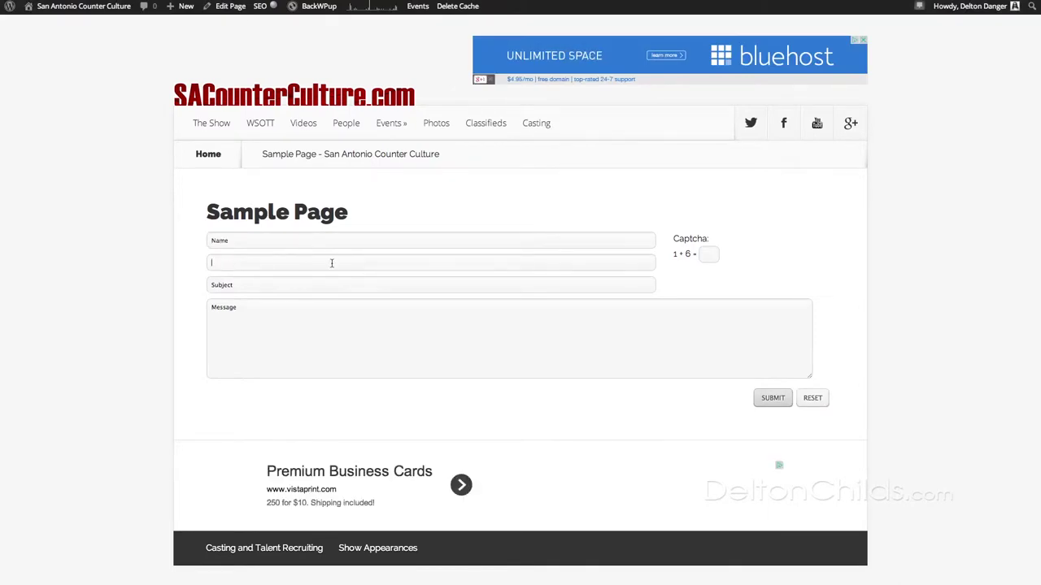
click(341, 285)
click(421, 318)
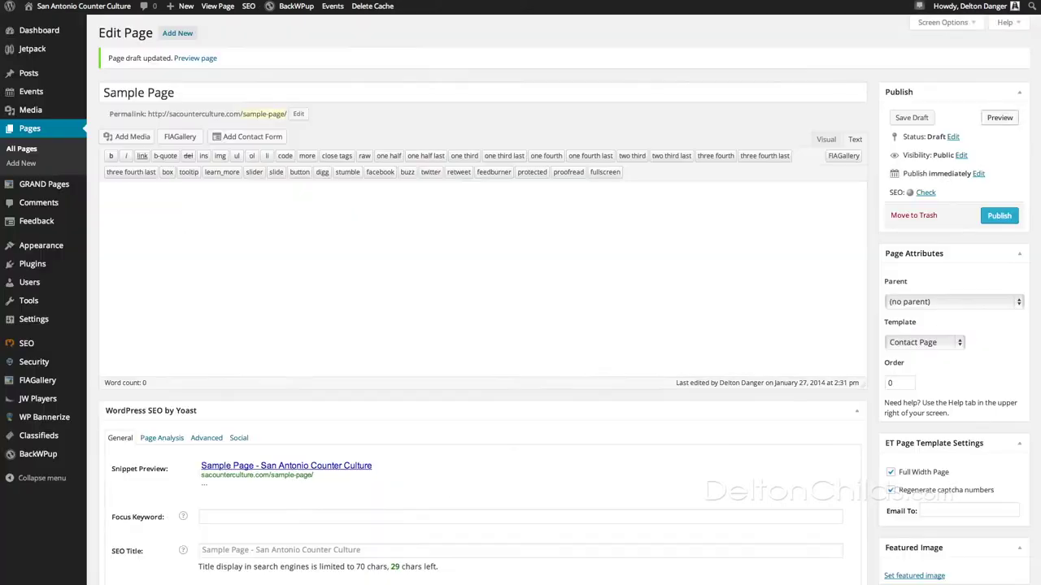
- Restore the Default Template and start a Jetpack contact form
click(933, 344)
click(935, 322)
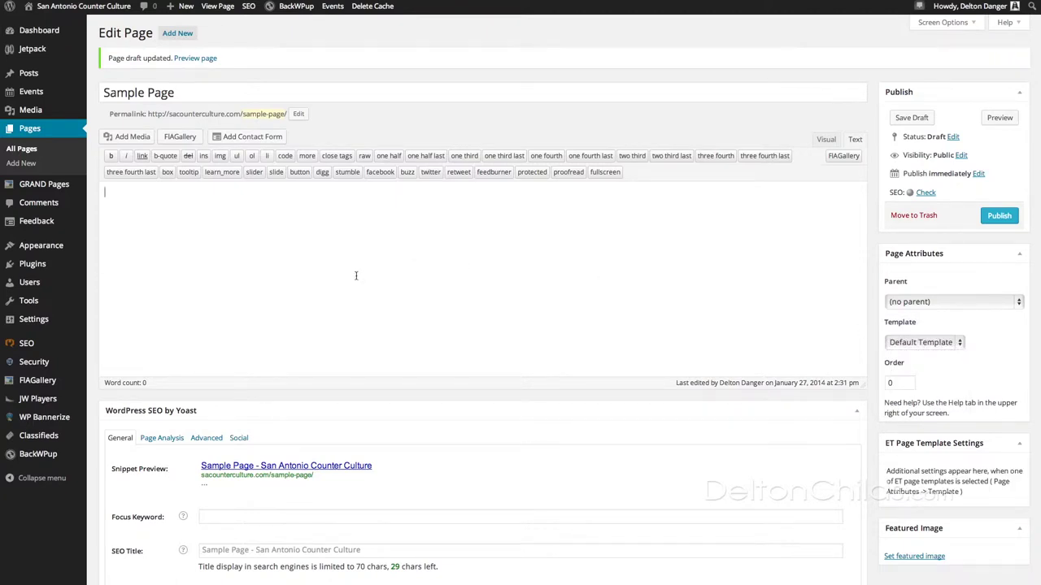
mouse_move(36, 55)
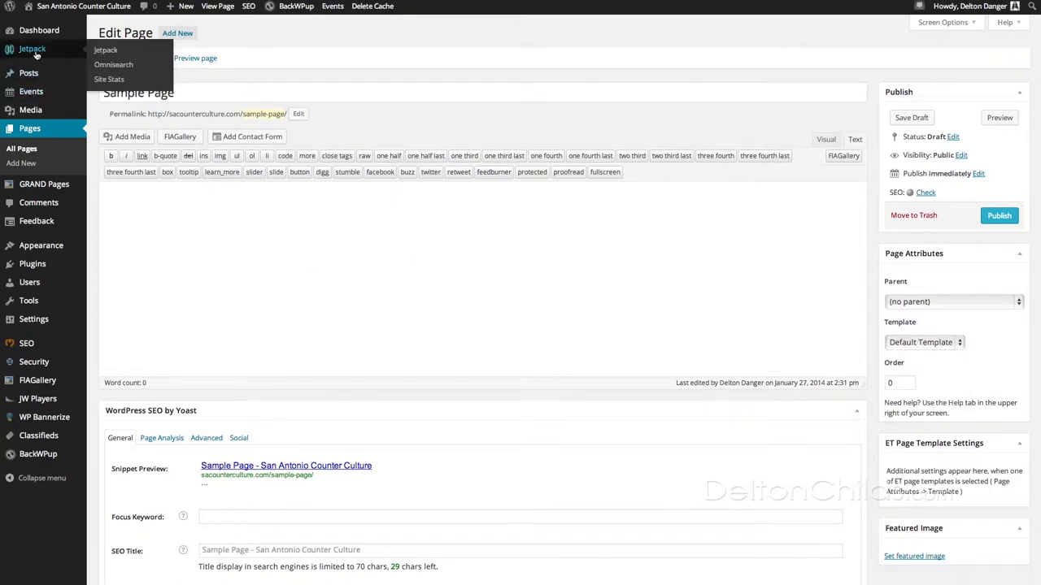
click(248, 140)
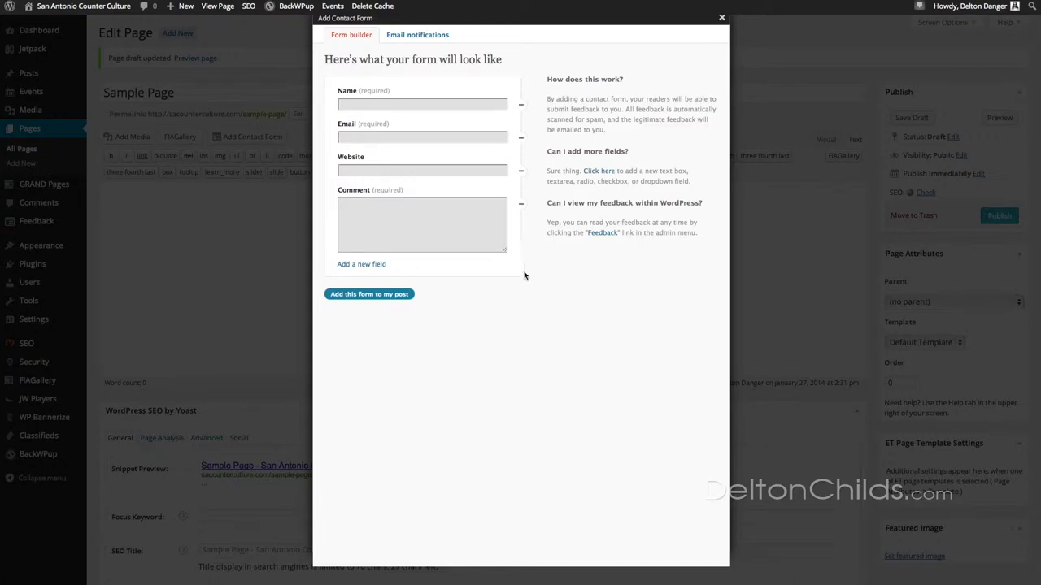
- Preview the Name, Email, Website and Comment fields, then add a New Field below Comment
mouse_move(414, 123)
click(387, 103)
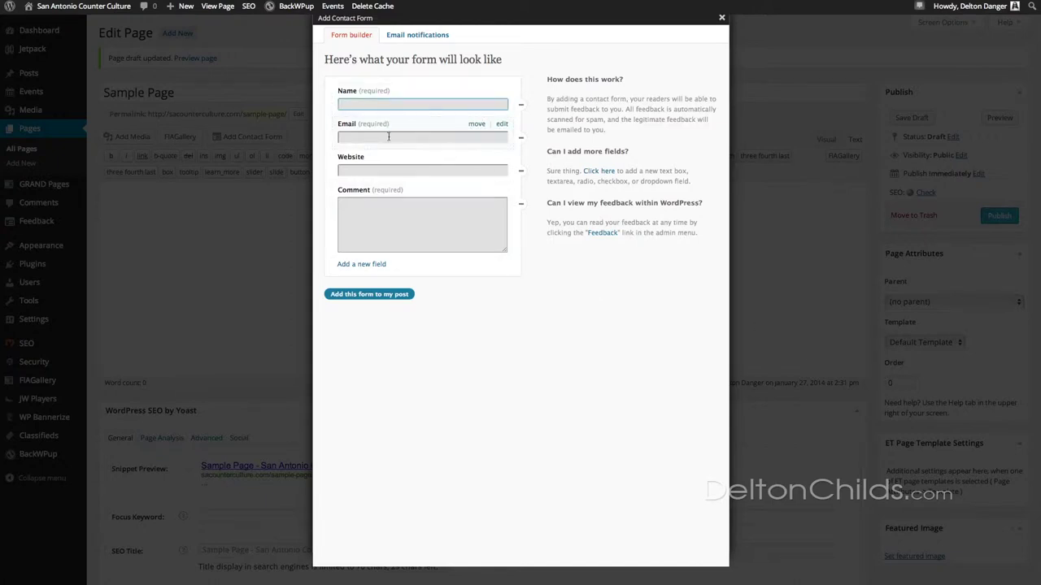
click(390, 137)
click(382, 169)
click(393, 223)
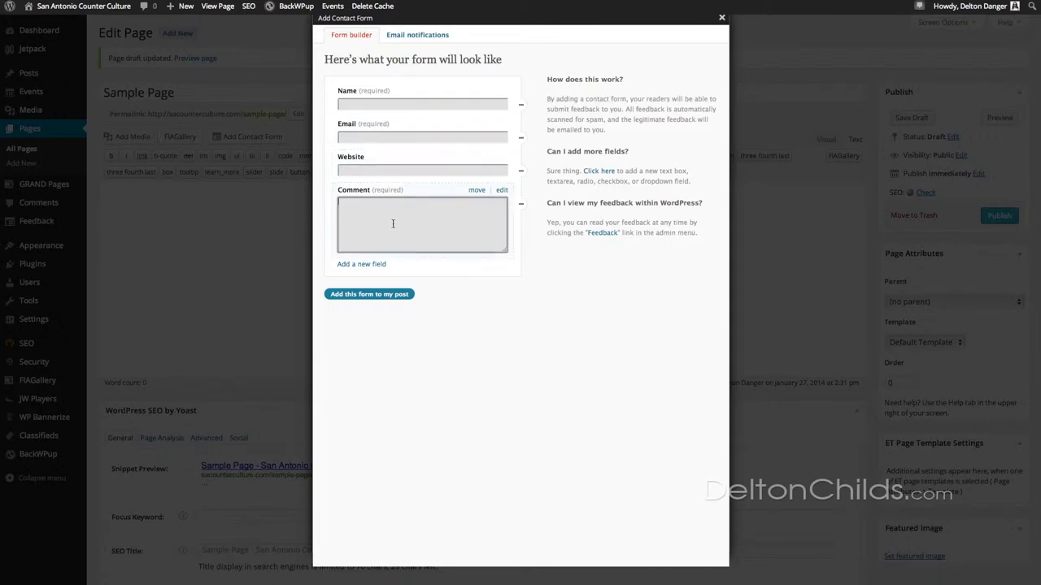
click(365, 104)
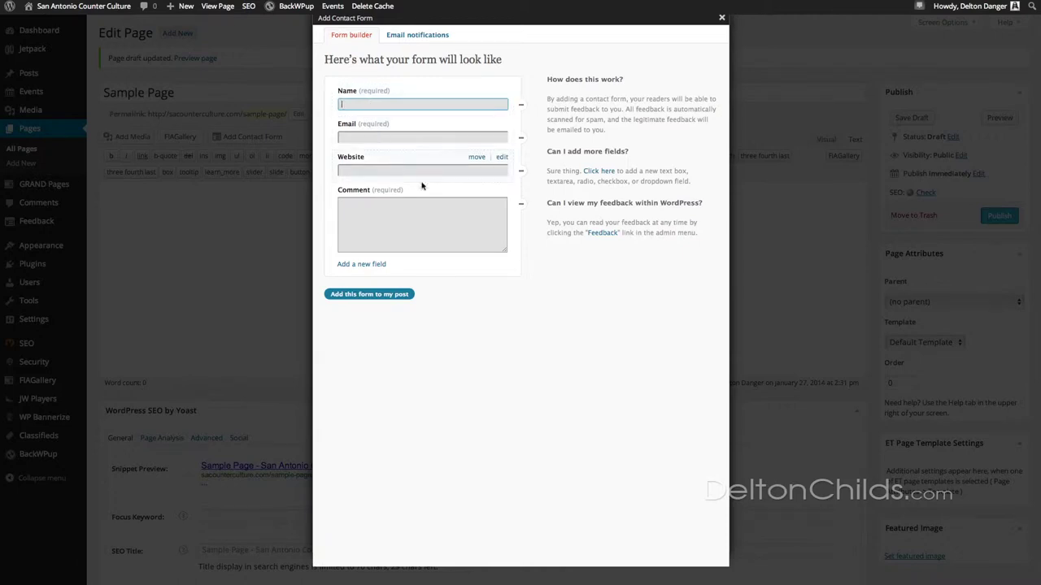
click(427, 210)
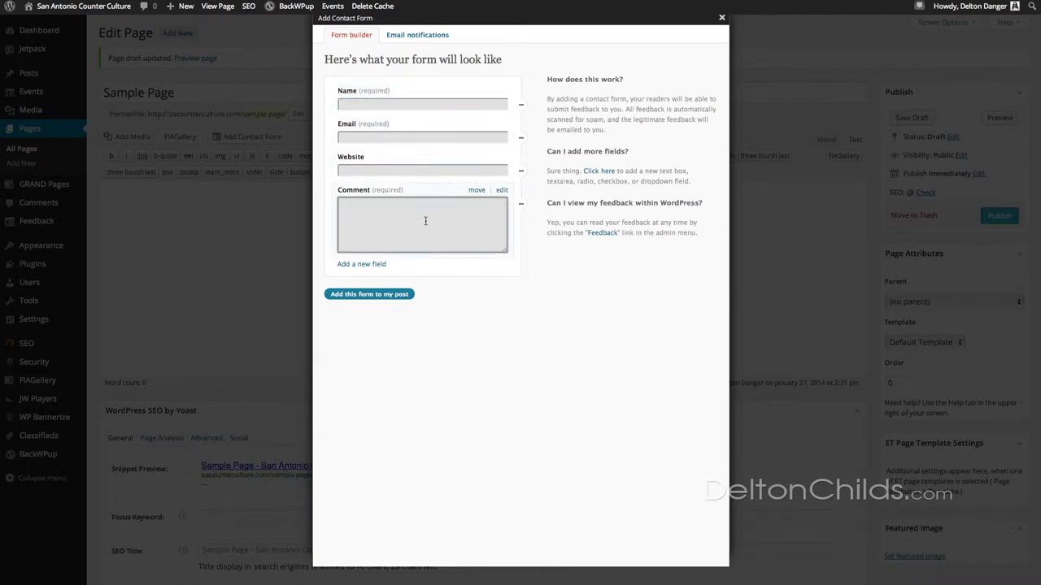
click(372, 263)
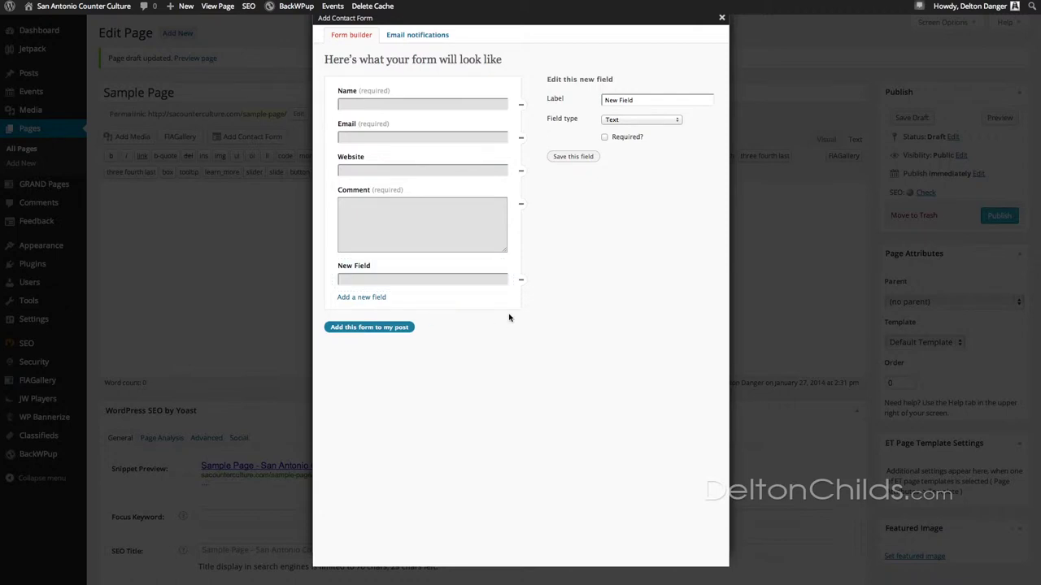
- Move the New Field up so it sits between Website and Comment
click(391, 279)
click(426, 265)
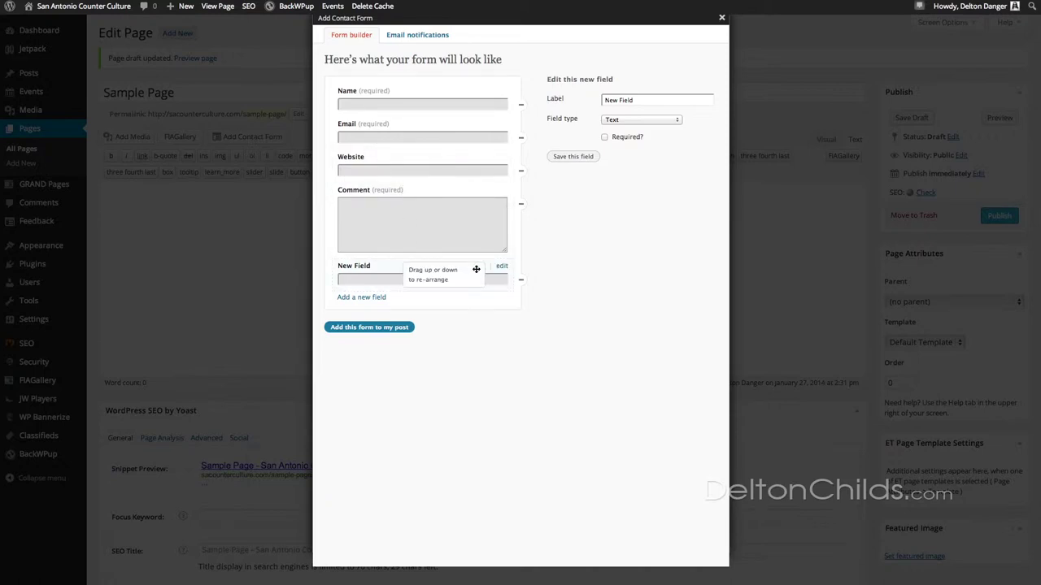
drag(477, 266, 473, 184)
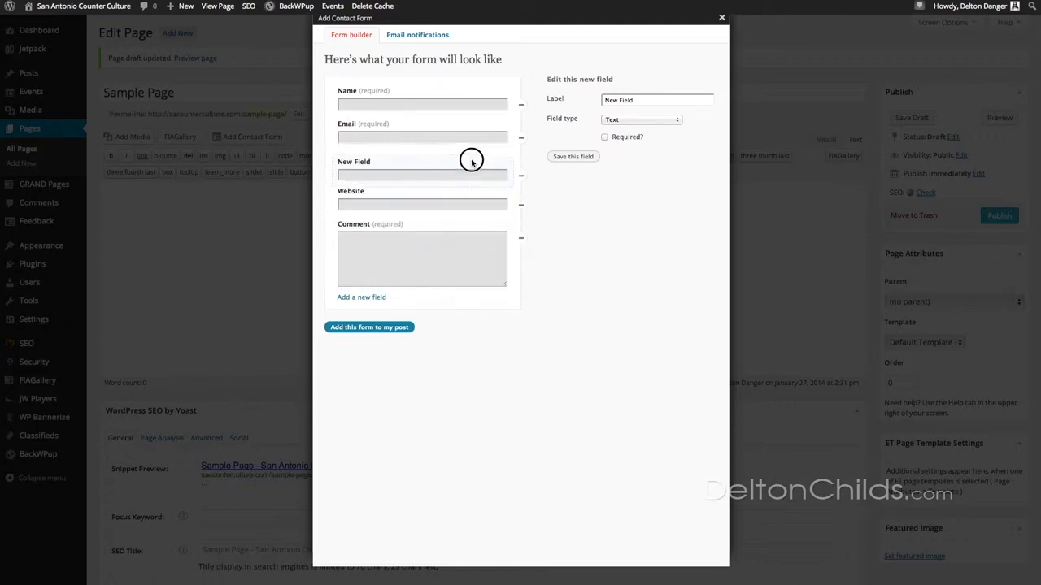
drag(472, 161, 474, 160)
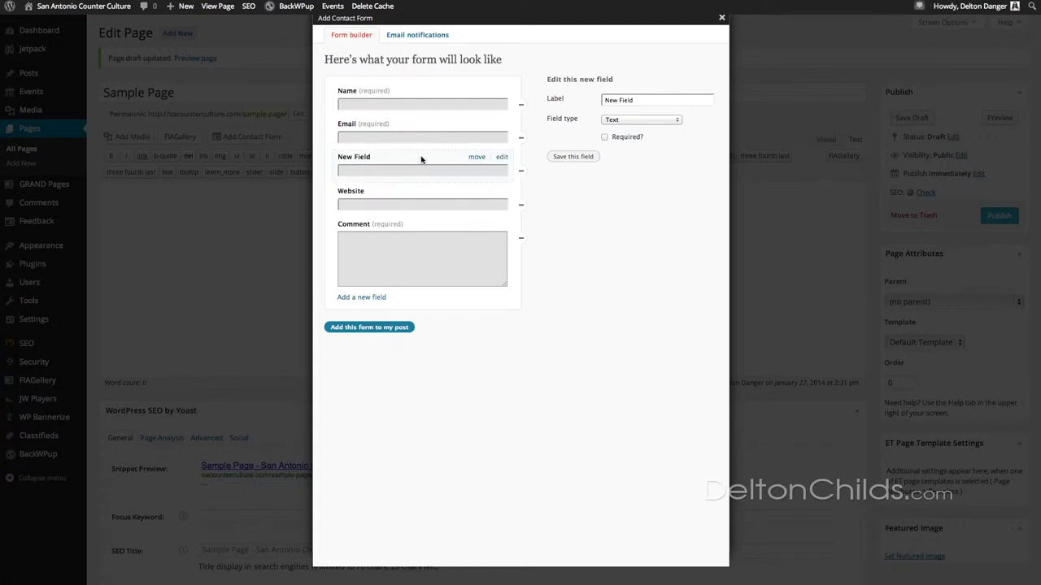
drag(474, 156, 478, 198)
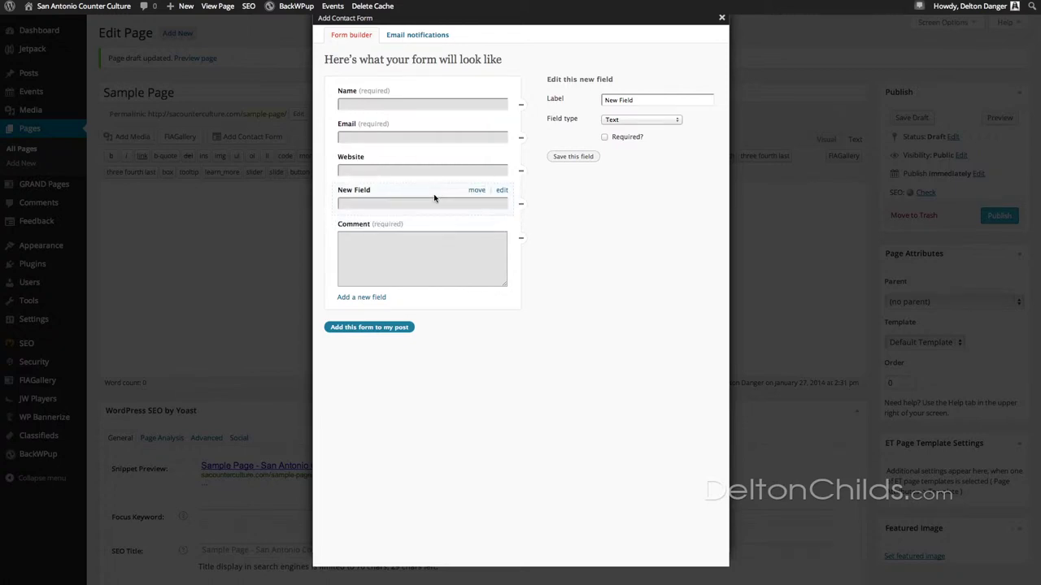
- Make the New Field a required Name-type field and insert the form into the page
click(623, 120)
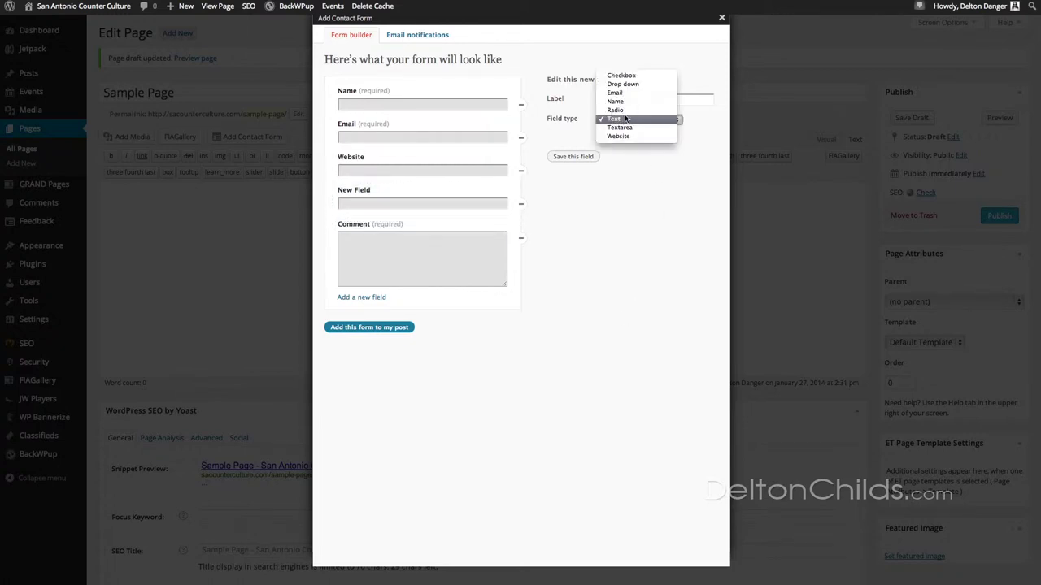
click(631, 102)
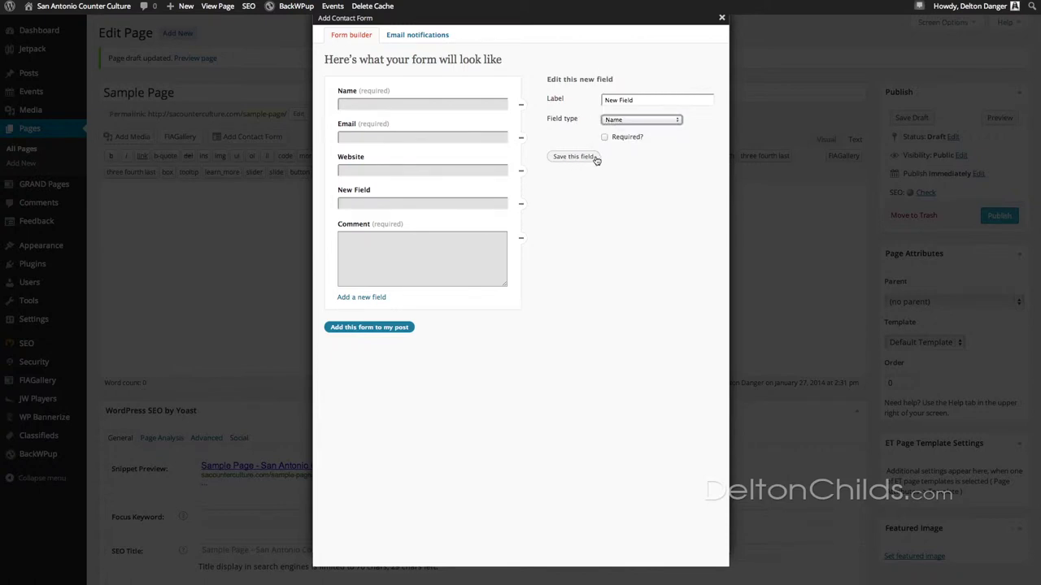
click(604, 138)
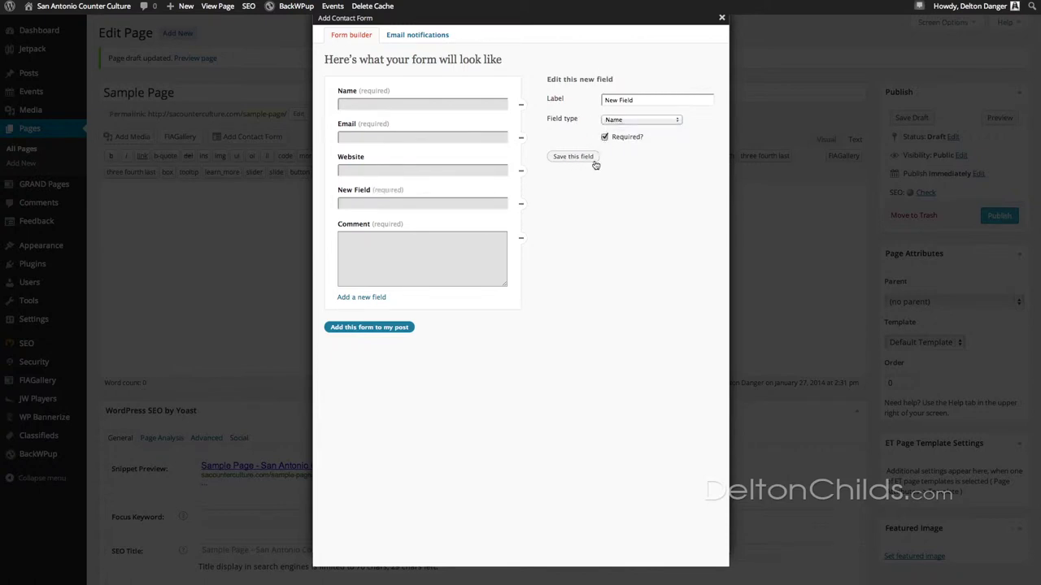
mouse_move(411, 208)
click(382, 327)
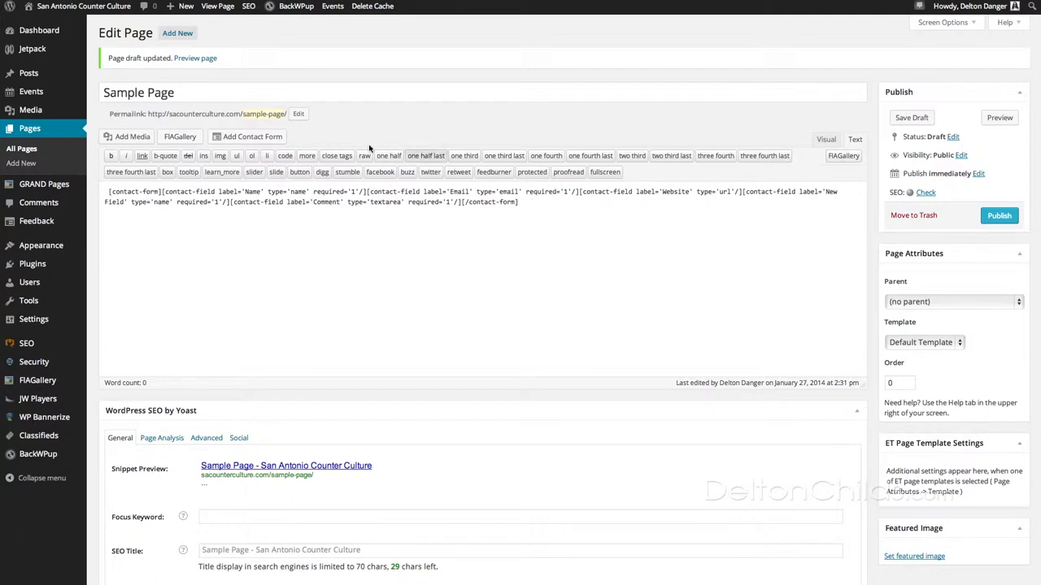
- Save the Sample Page draft containing the contact form
click(914, 118)
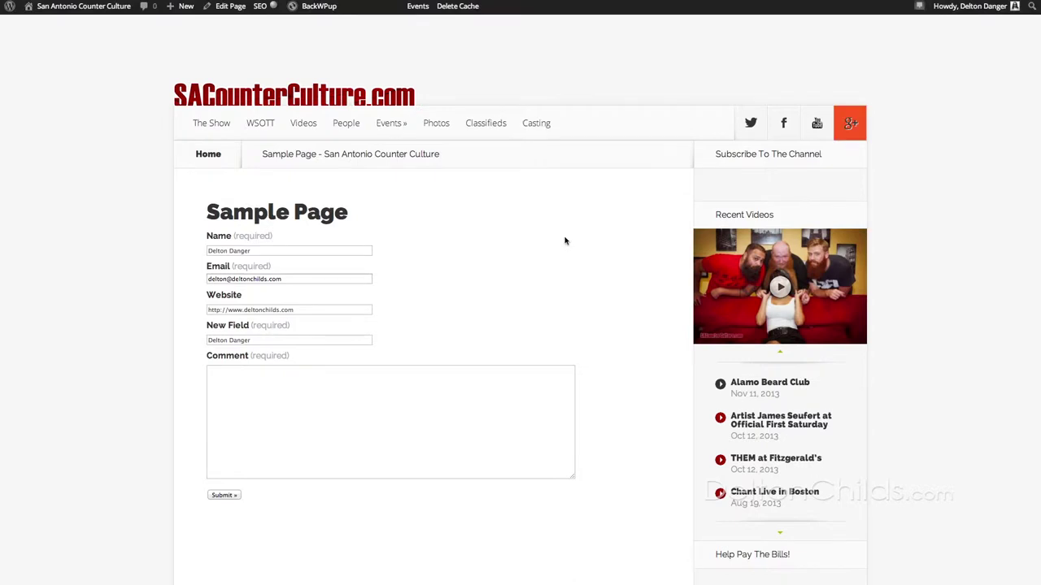
click(319, 275)
click(290, 276)
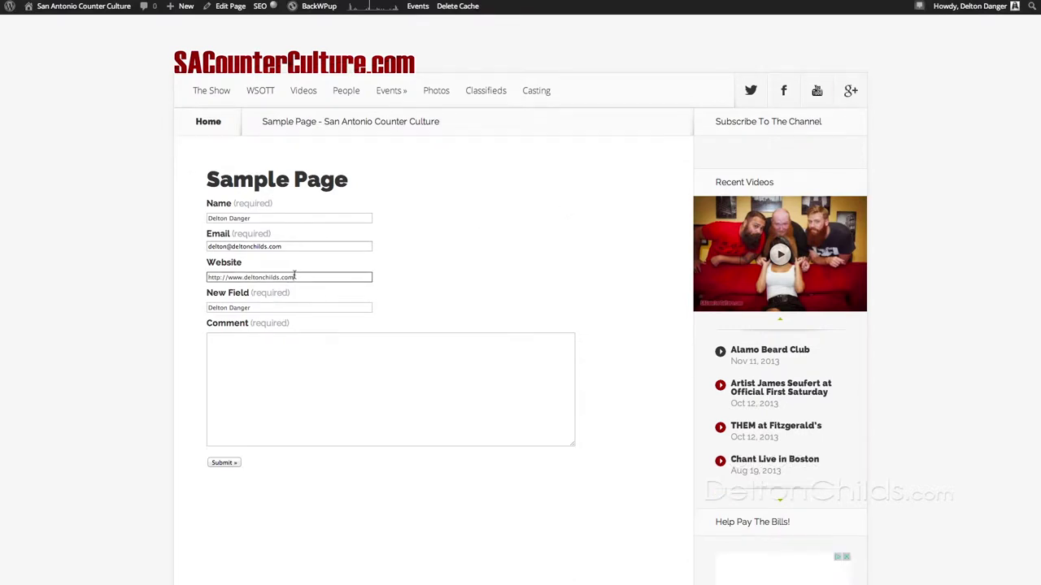
click(292, 246)
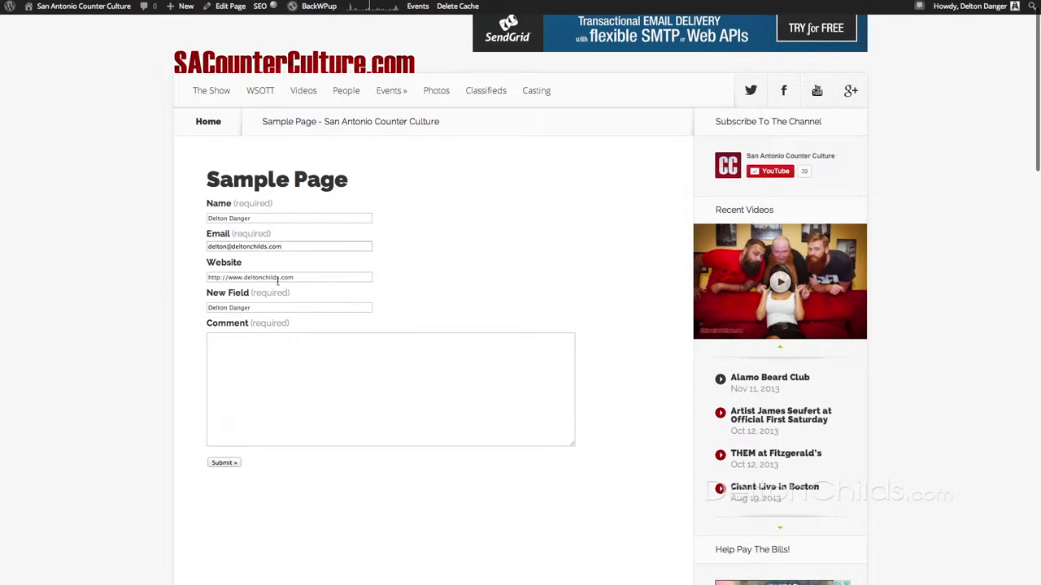
click(306, 345)
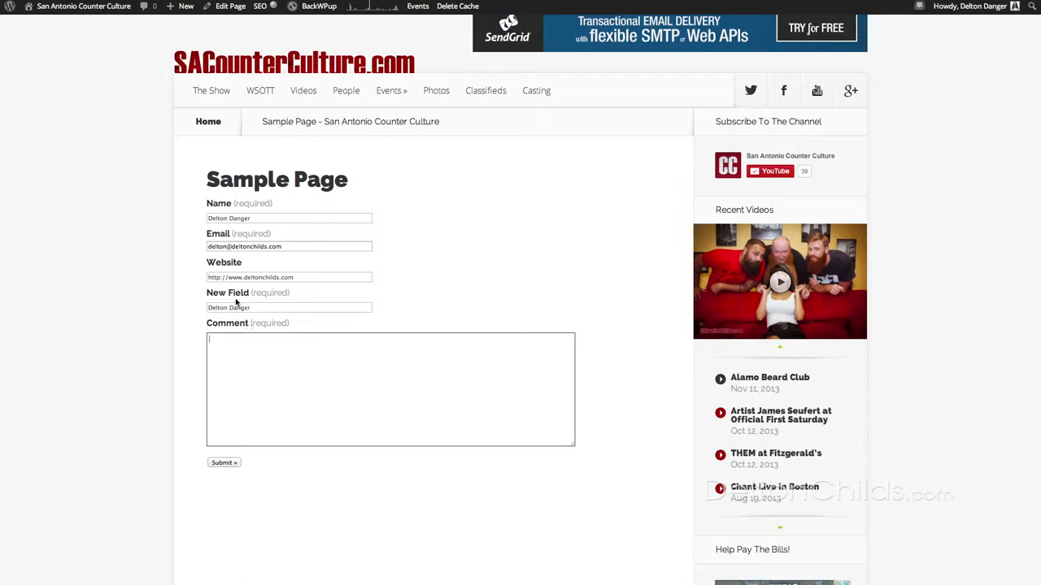
click(260, 307)
drag(261, 307, 209, 307)
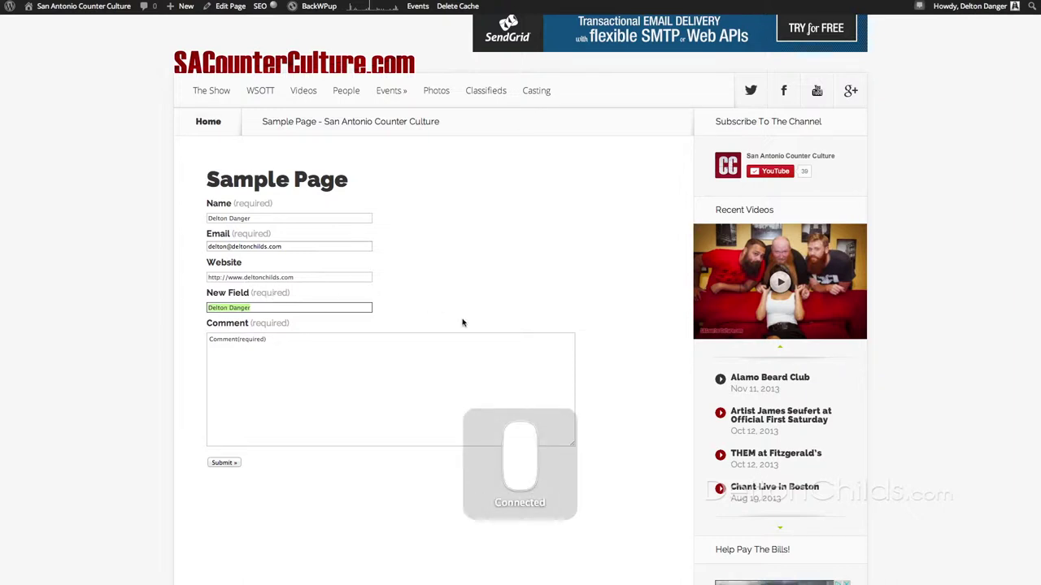
click(347, 357)
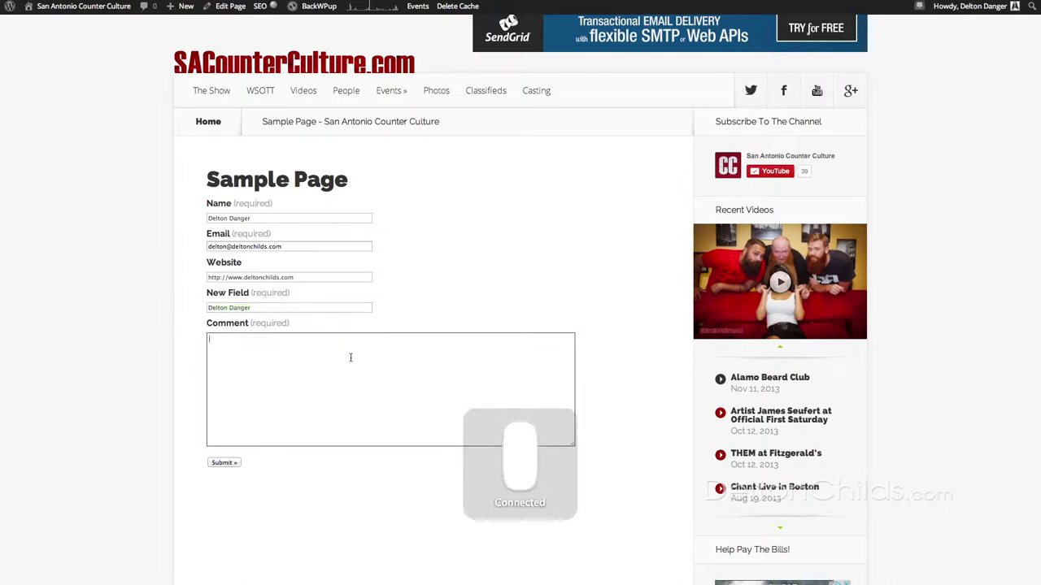
click(398, 259)
- Finish the Wufoo email entry, browse down the page, and go to the pricing plans
click(354, 245)
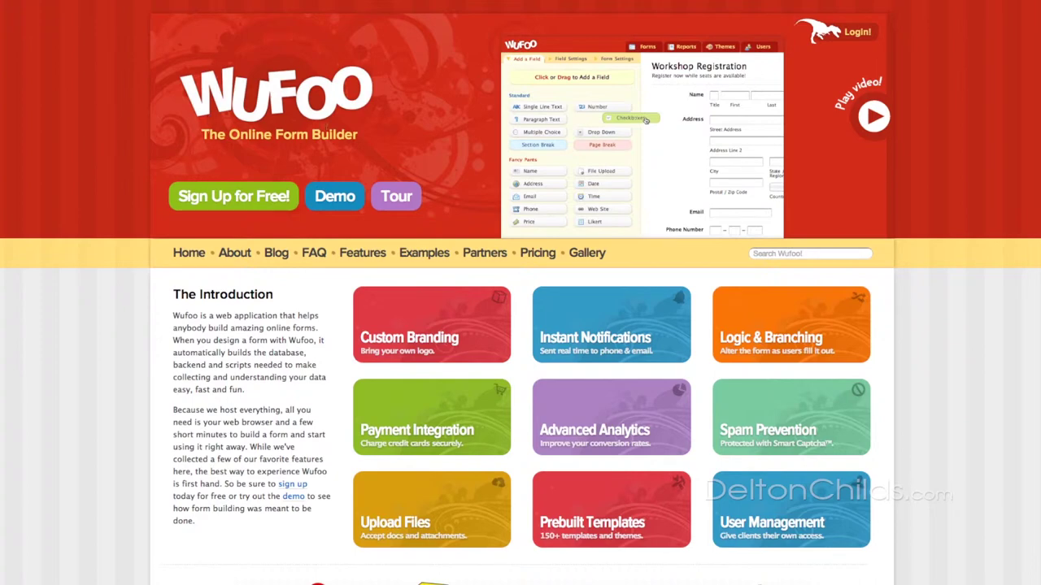
scroll(54, 164, down, 3)
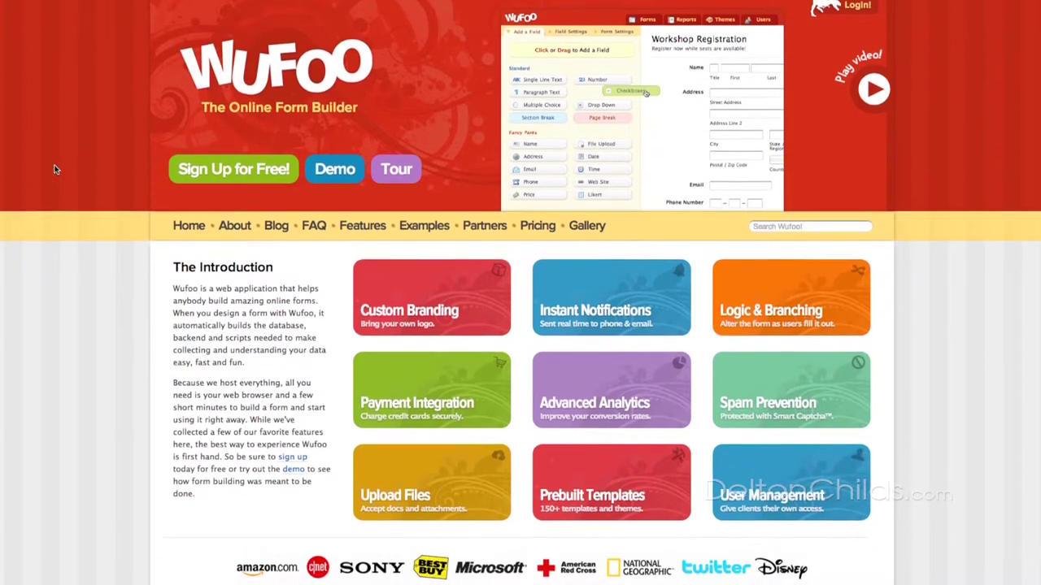
scroll(55, 169, down, 3)
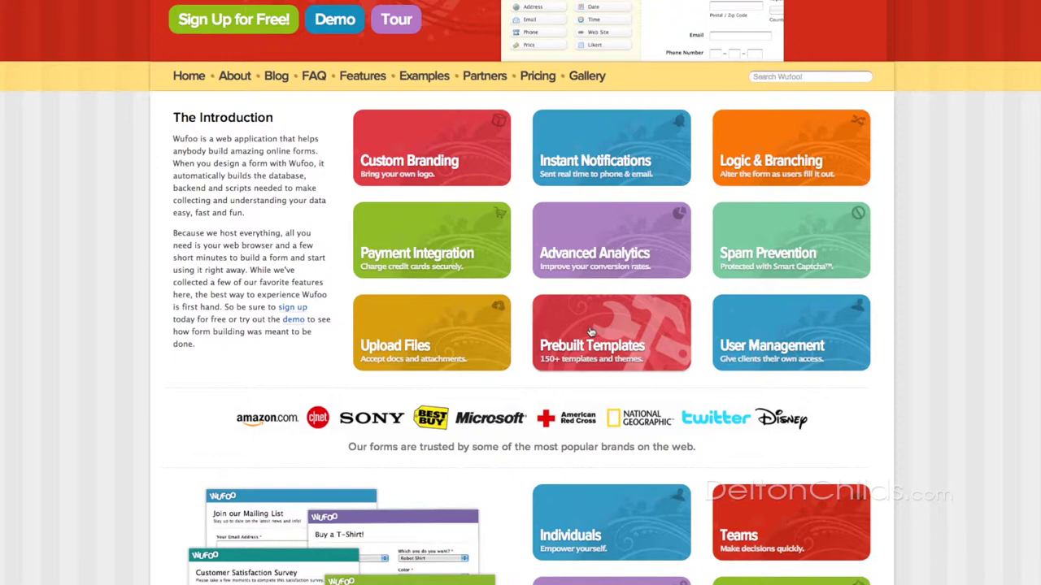
click(540, 78)
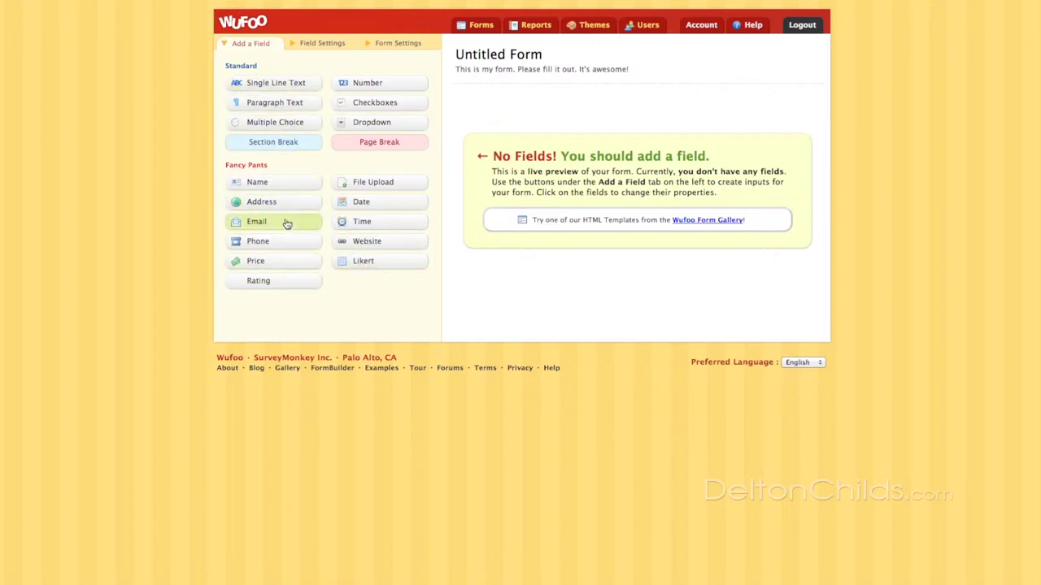
- Drag a Name field onto the Untitled Form and view its field settings
drag(257, 180, 260, 187)
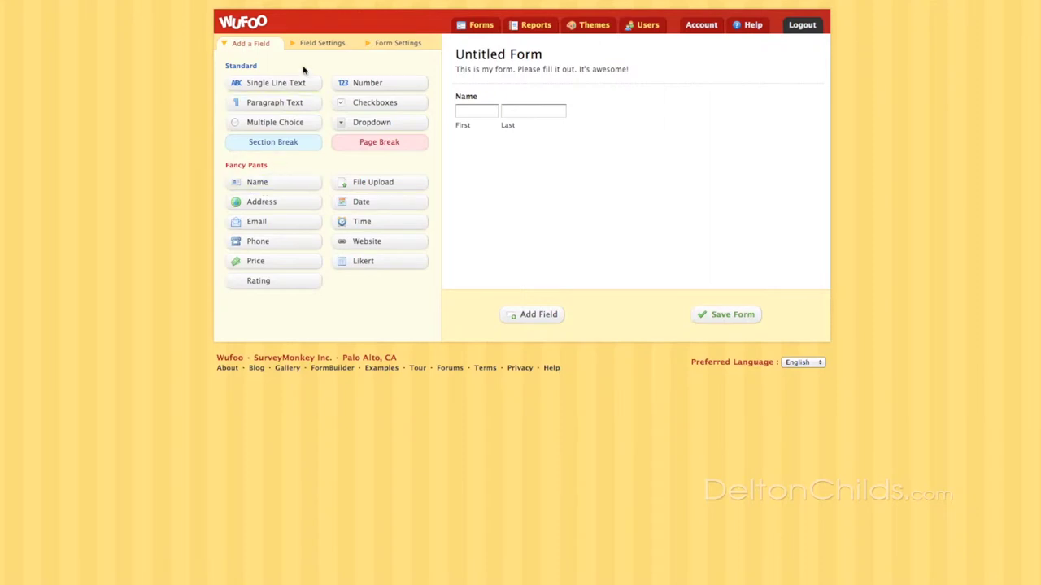
click(318, 48)
- Switch the Name field to Extended format, add a Dropdown below it, then open Form Settings
click(356, 122)
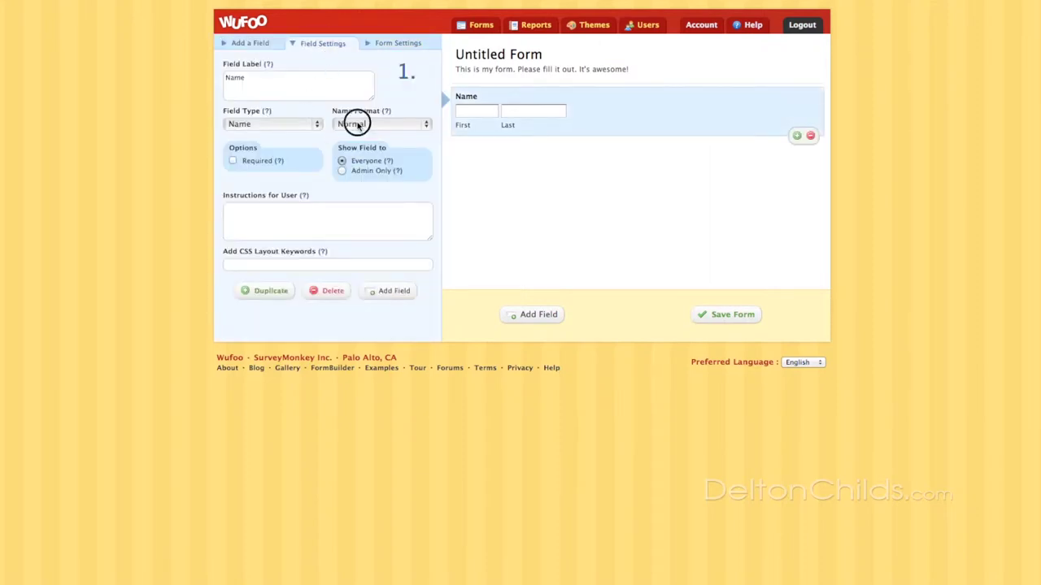
click(366, 135)
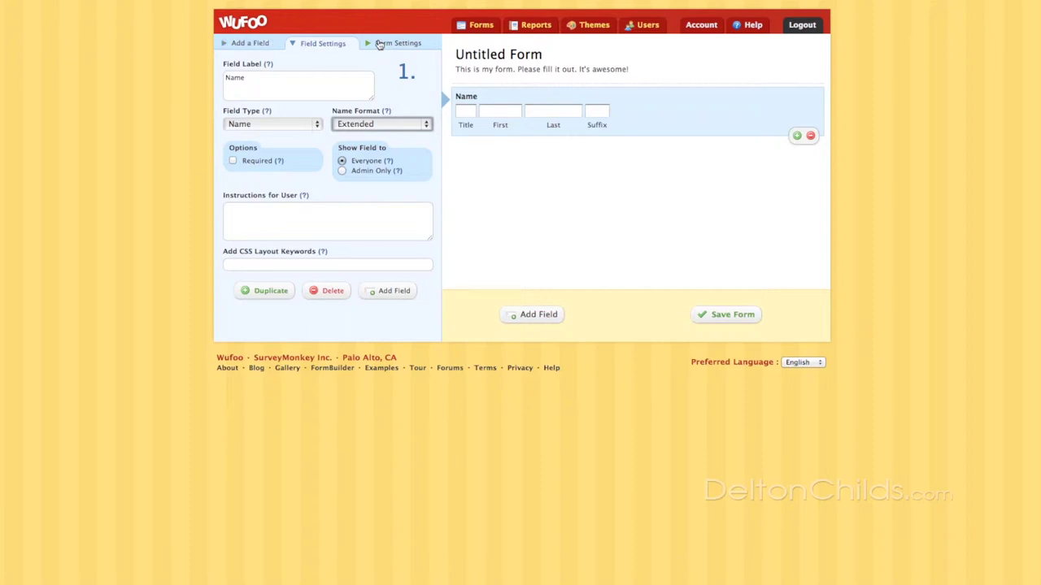
click(257, 44)
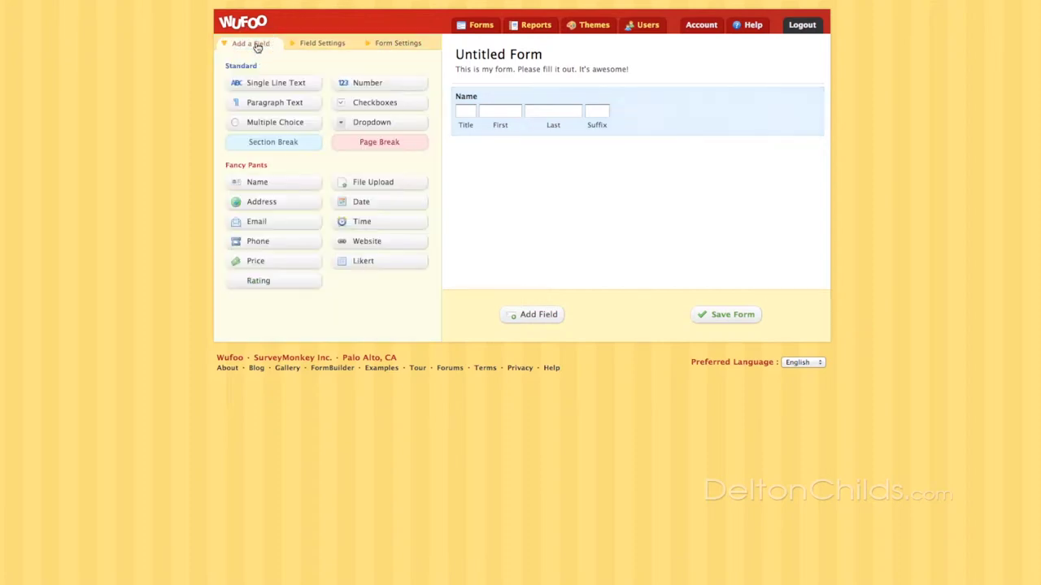
click(356, 124)
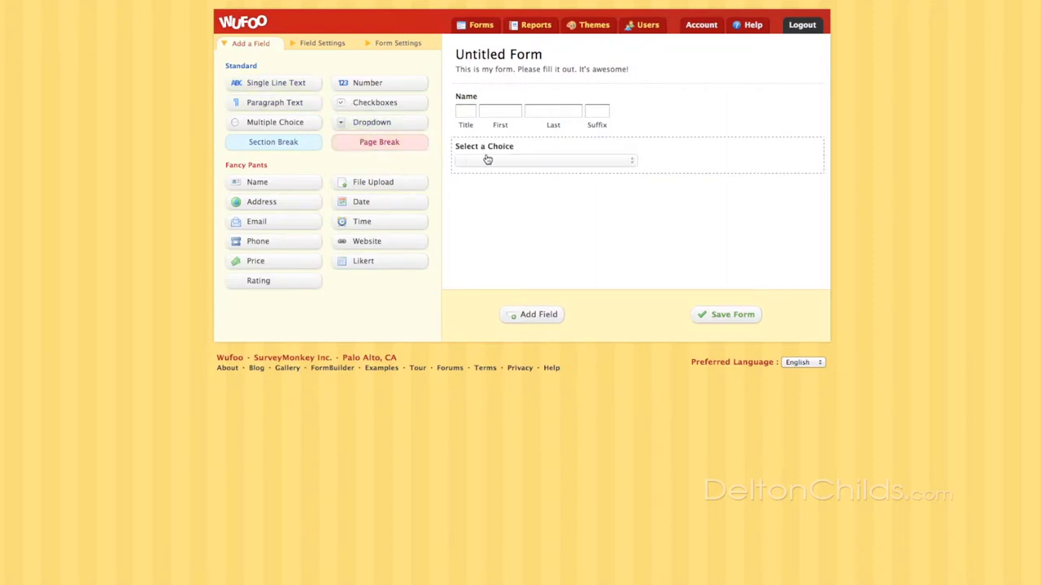
click(330, 45)
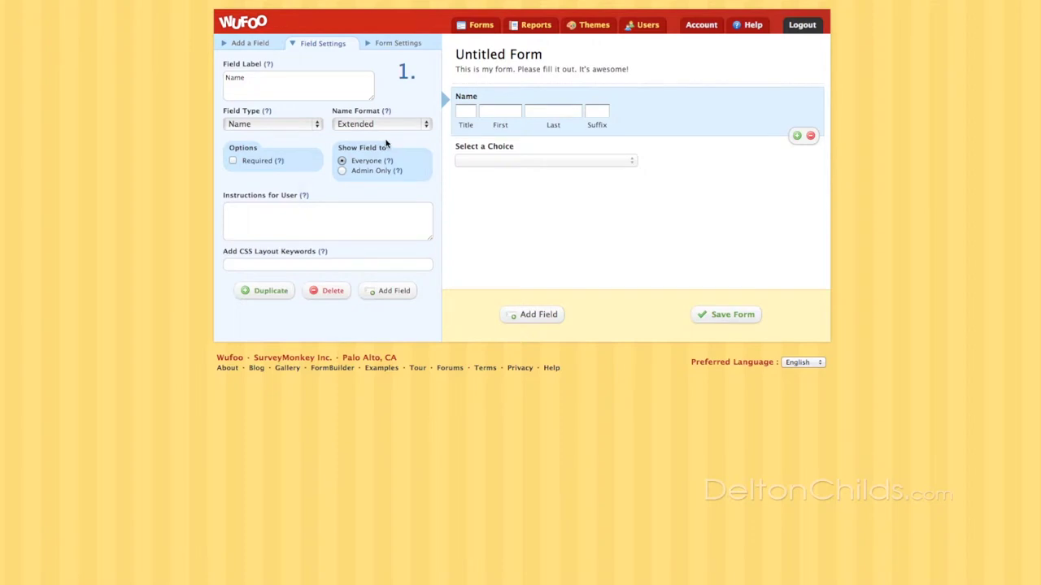
click(400, 43)
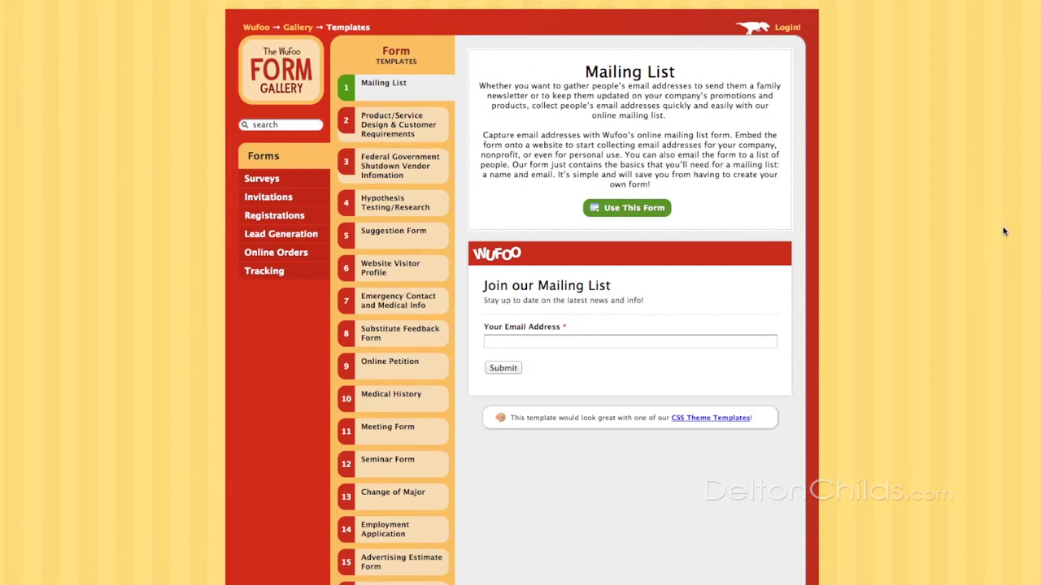
- Preview the Suggestion Form template and scroll through it
click(391, 234)
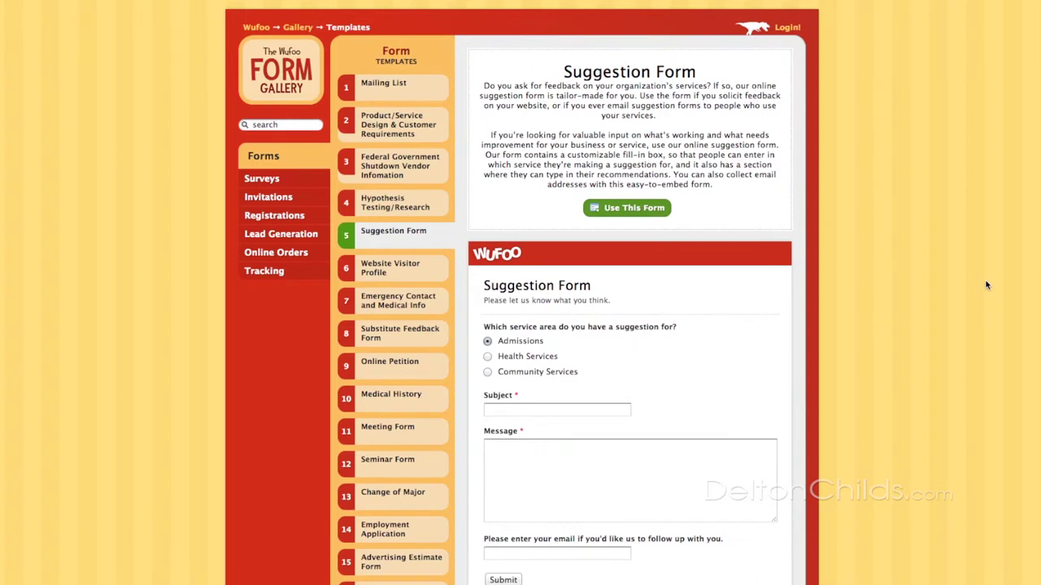
scroll(987, 284, down, 1)
scroll(987, 284, down, 2)
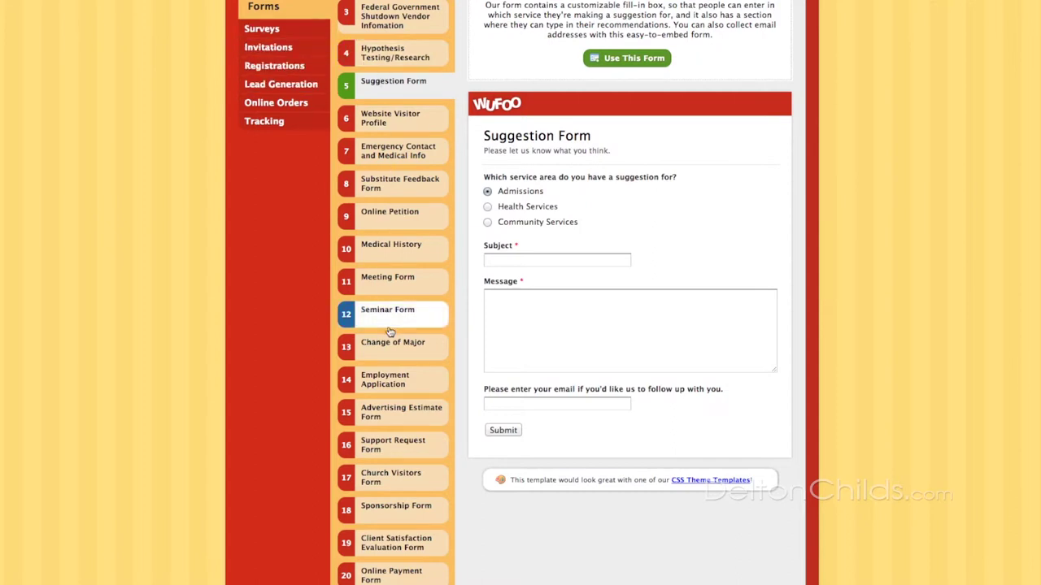
scroll(398, 332, down, 1)
scroll(403, 333, down, 3)
- Preview the Client Satisfaction Evaluation Form template and scroll through its fields
click(407, 460)
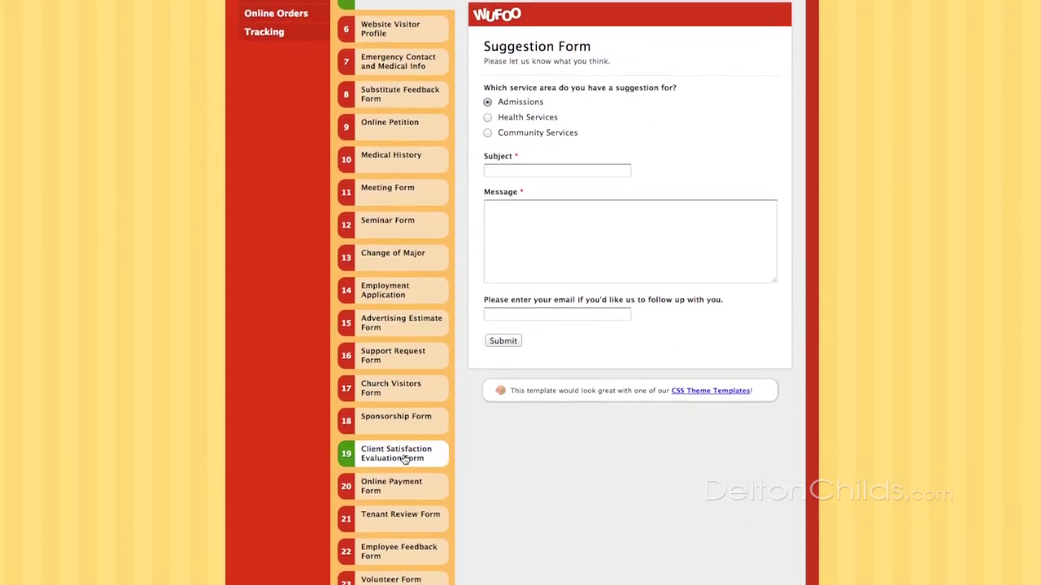
scroll(917, 455, down, 5)
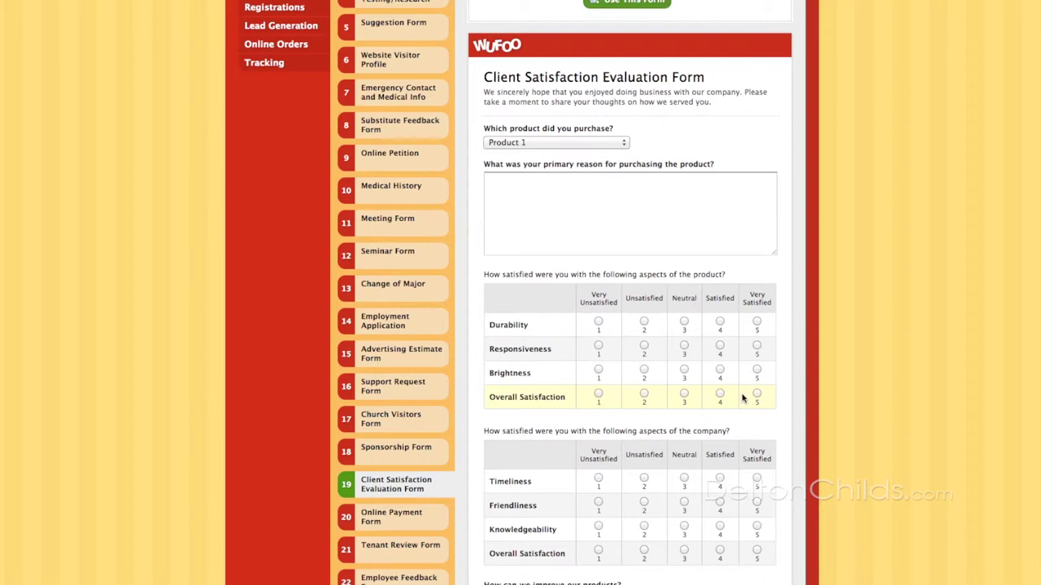
scroll(883, 415, down, 5)
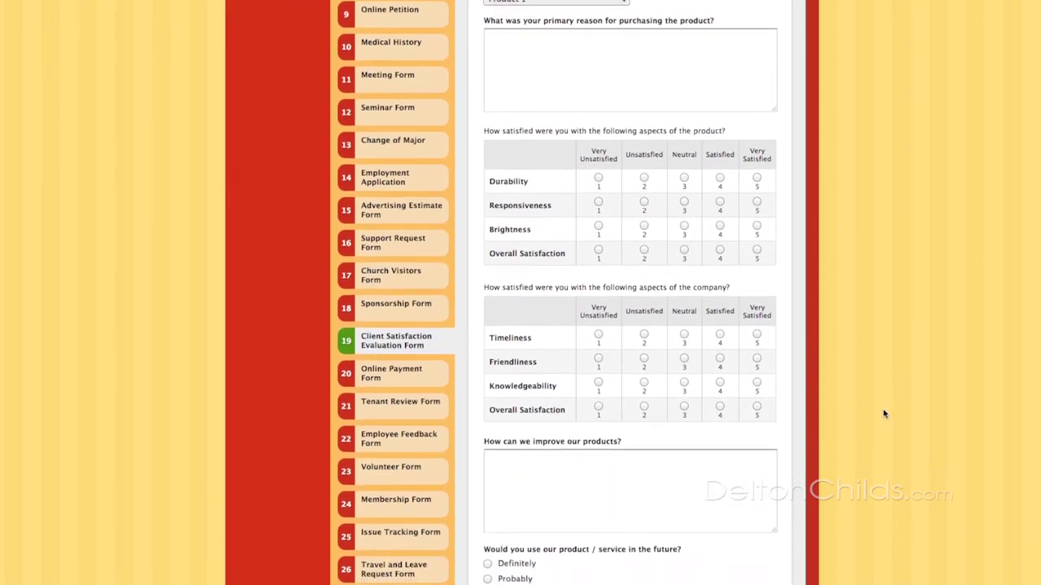
scroll(886, 414, up, 5)
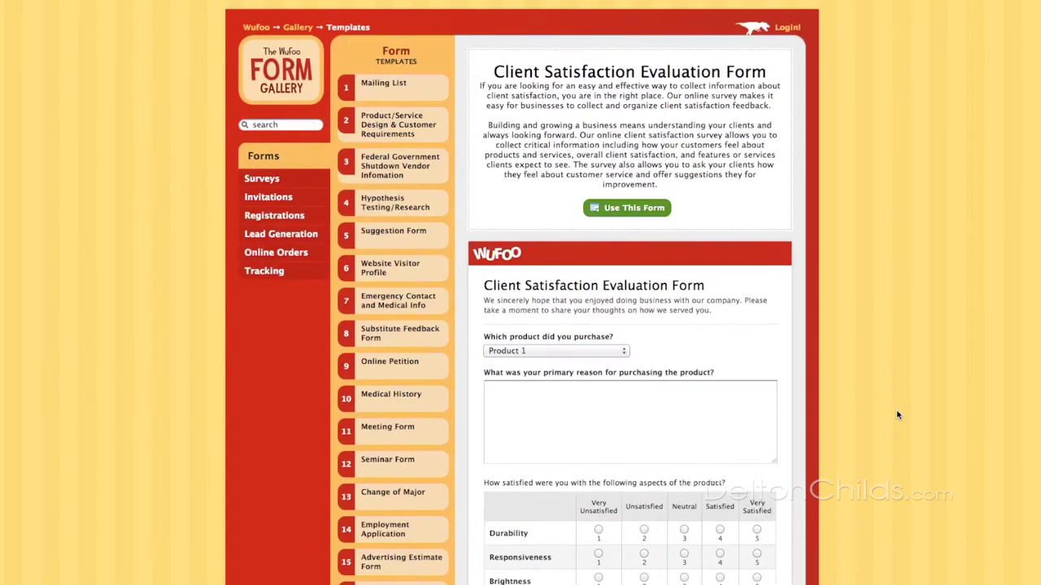
scroll(899, 416, down, 10)
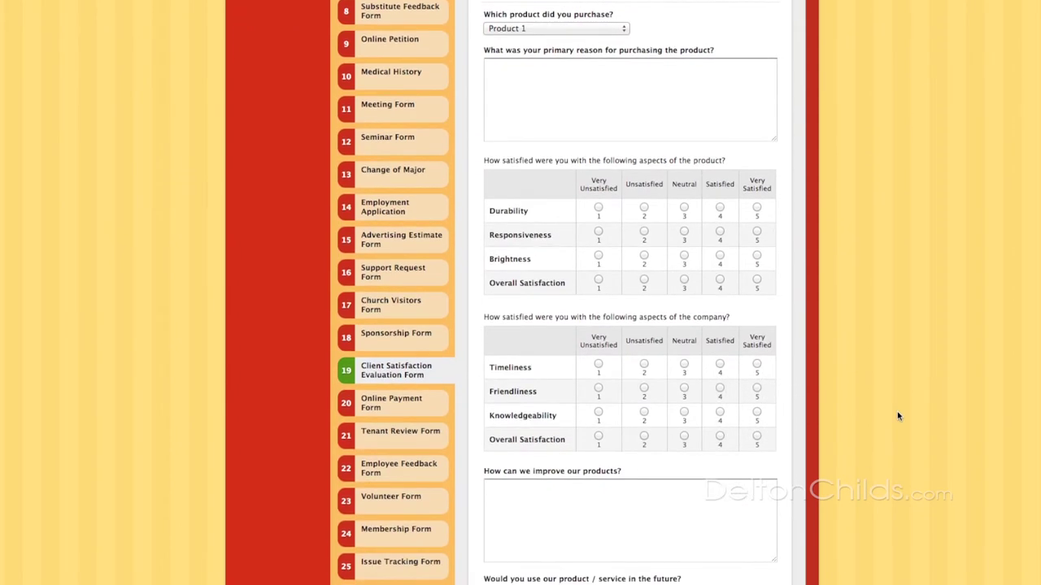
scroll(899, 416, down, 5)
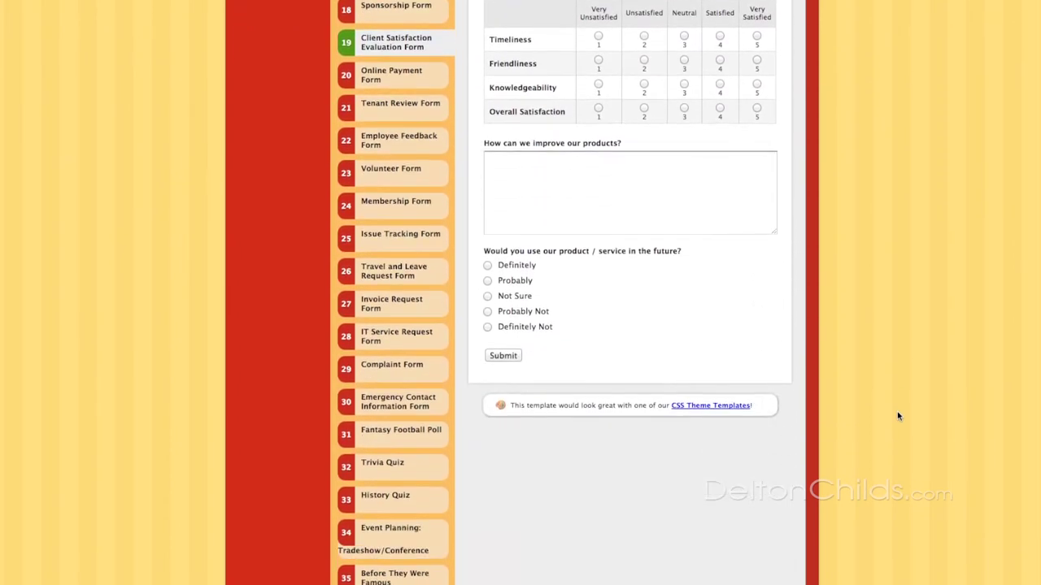
scroll(914, 418, up, 15)
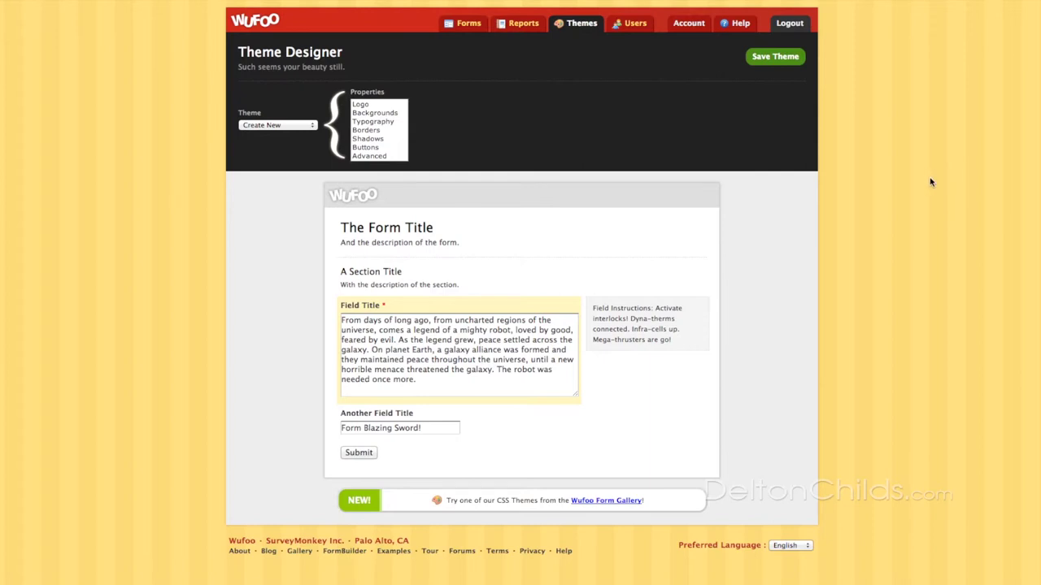
- Load the saved DCMS 2012 White theme in the Wufoo theme designer
click(494, 327)
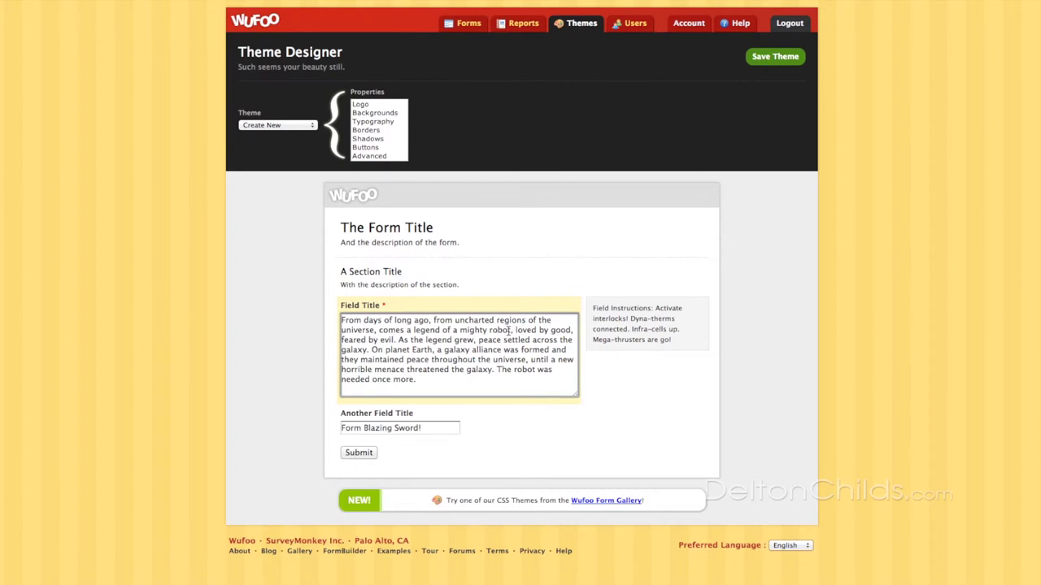
click(289, 126)
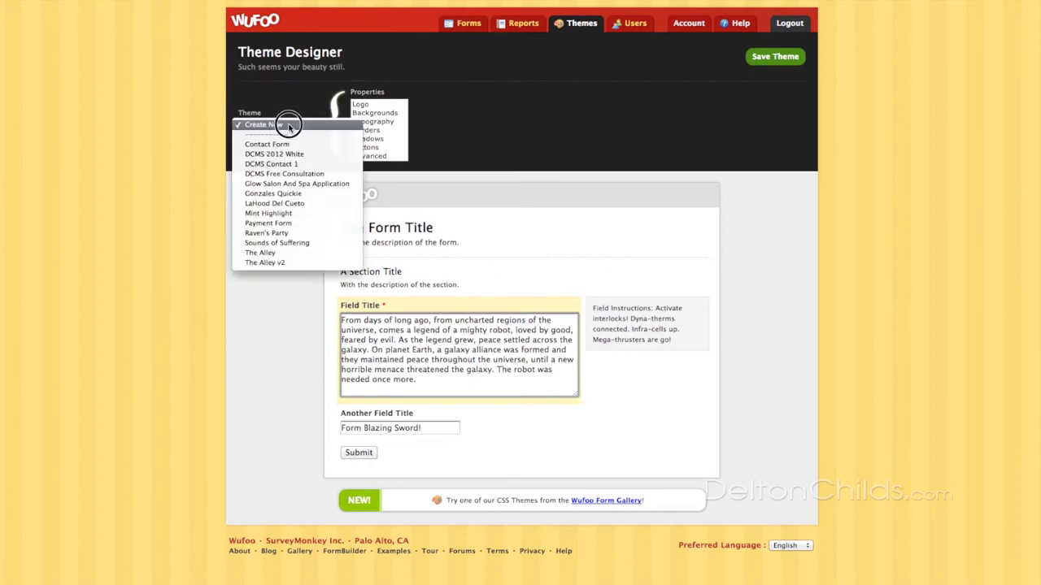
click(323, 154)
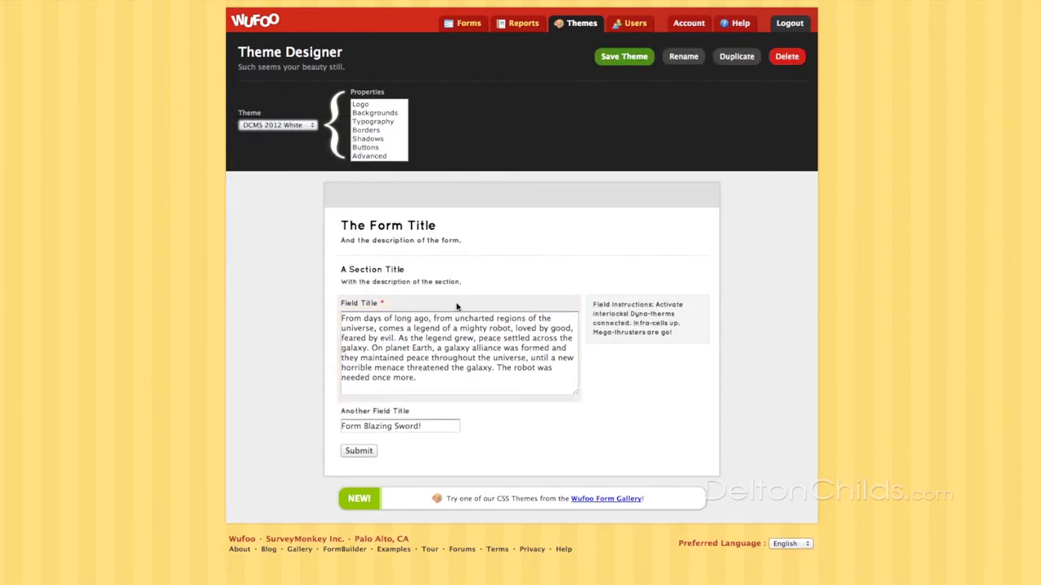
- Review the theme's background, typography, border, shadow, button and logo settings, then bring up Studio Rentals' Form Code Manager
click(375, 113)
click(377, 122)
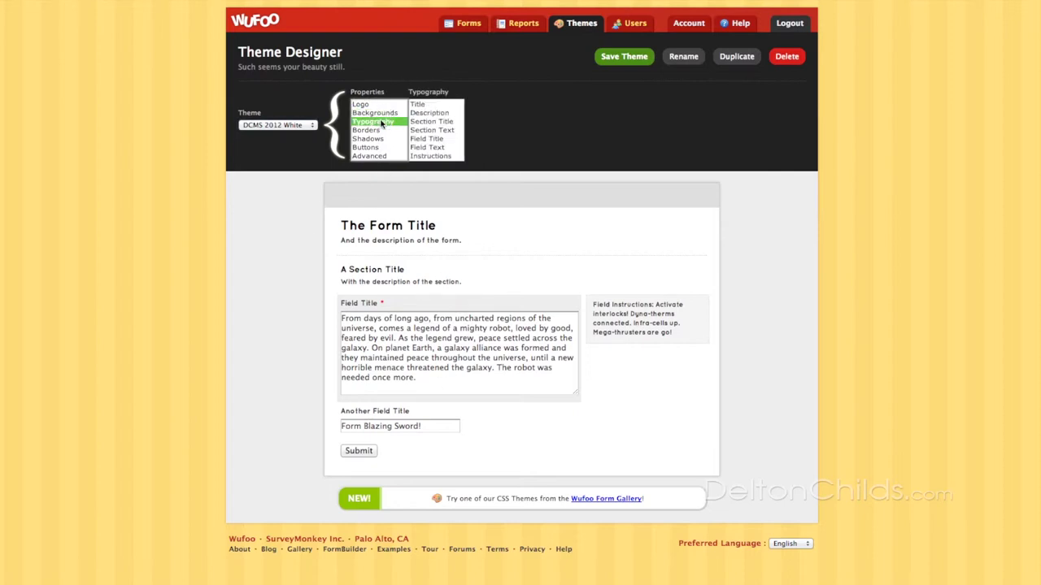
click(381, 132)
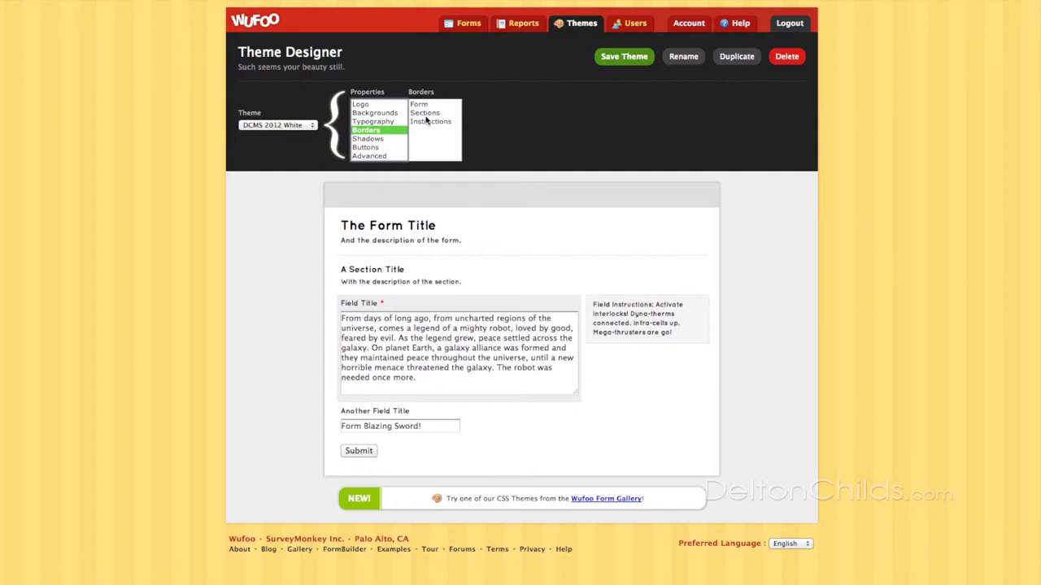
click(354, 412)
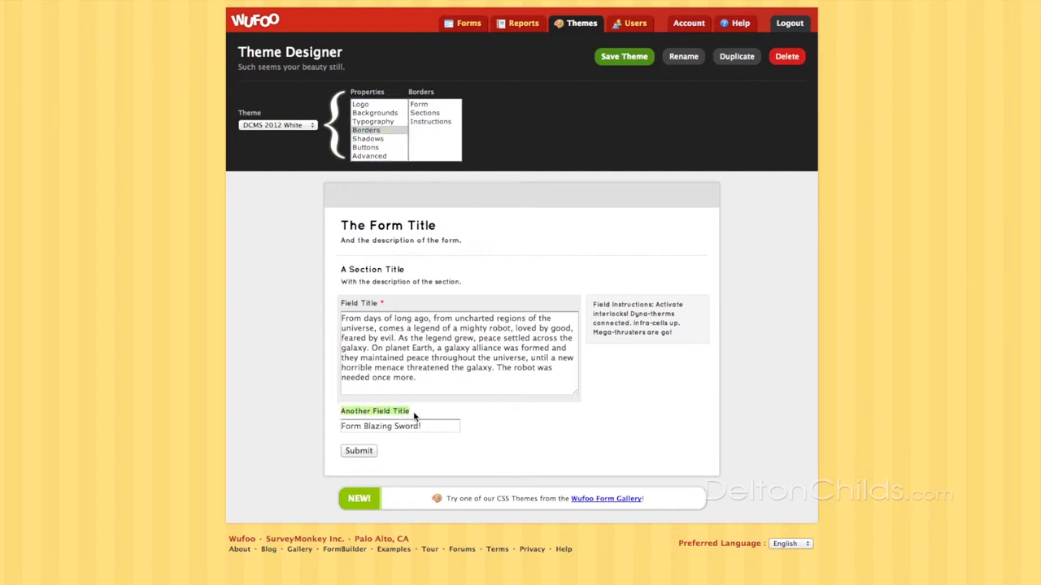
click(375, 139)
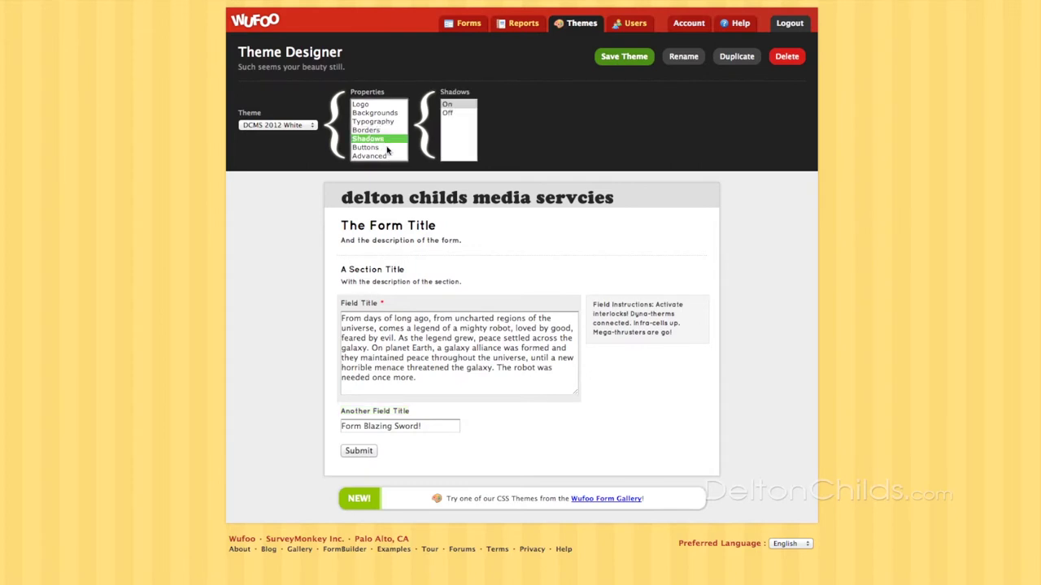
click(377, 147)
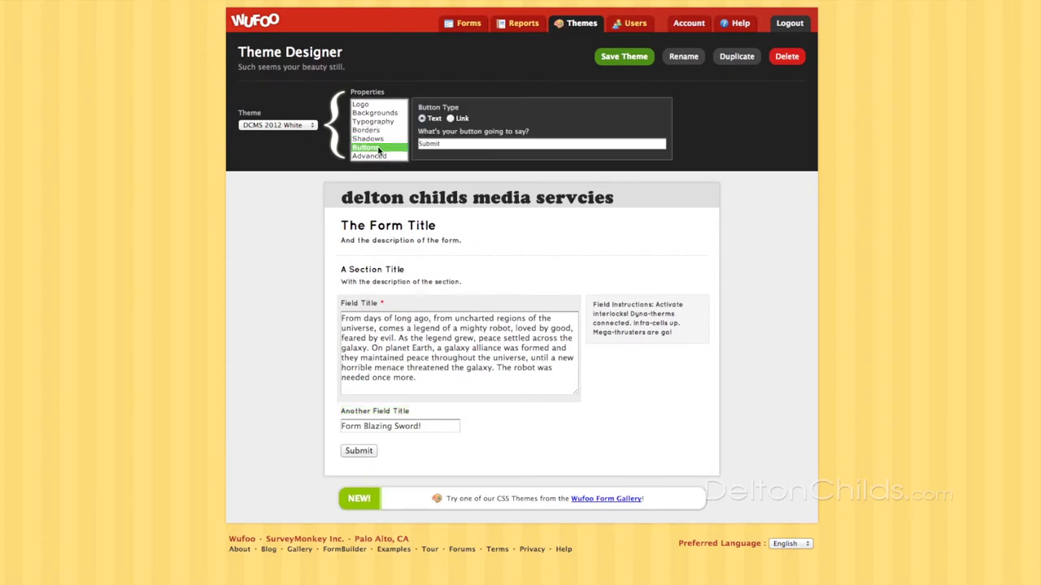
click(382, 105)
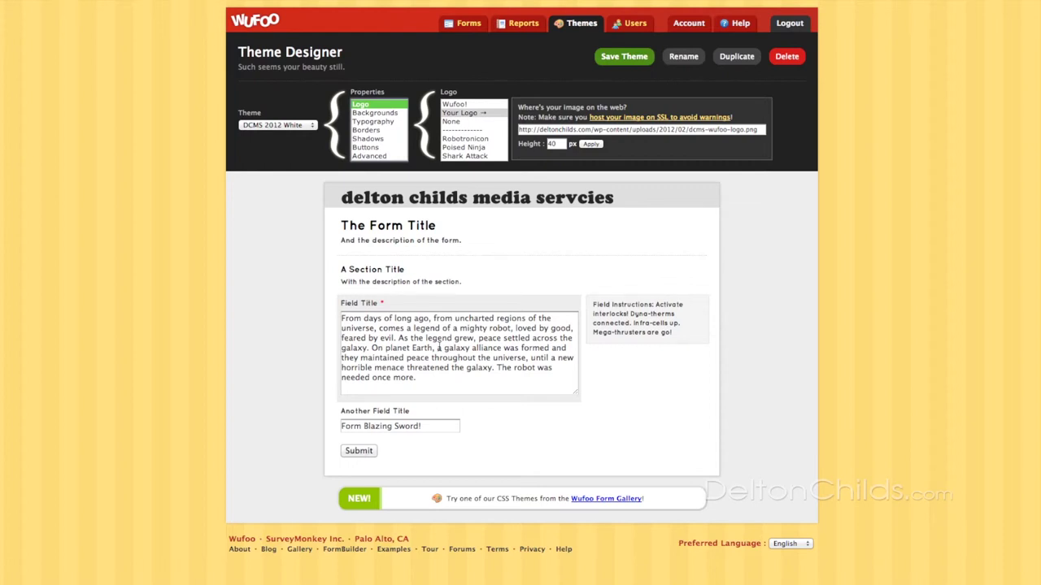
click(765, 367)
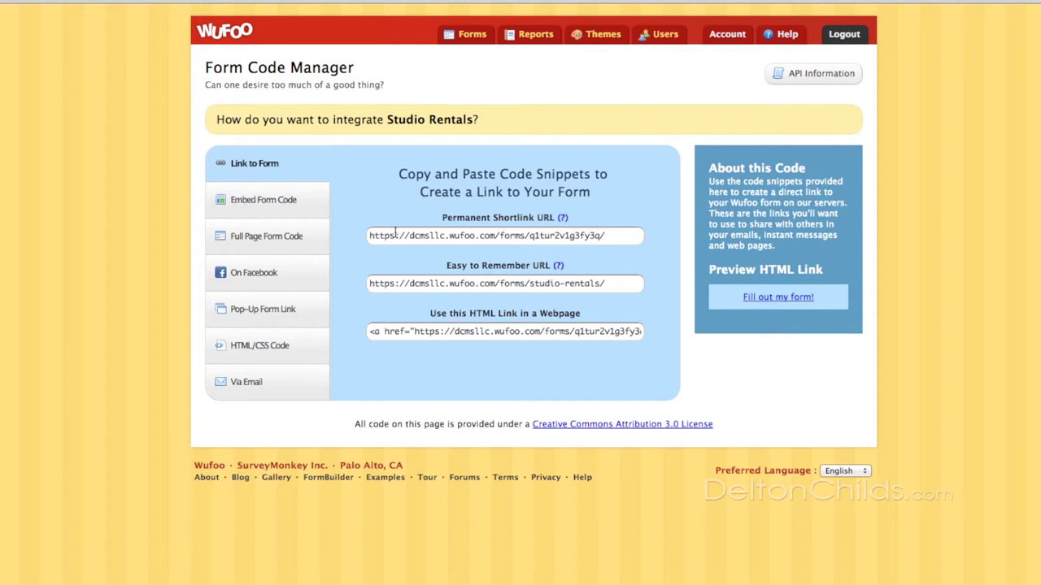
- Show Studio Rentals' embed code and select the entire WordPress shortcode
click(272, 211)
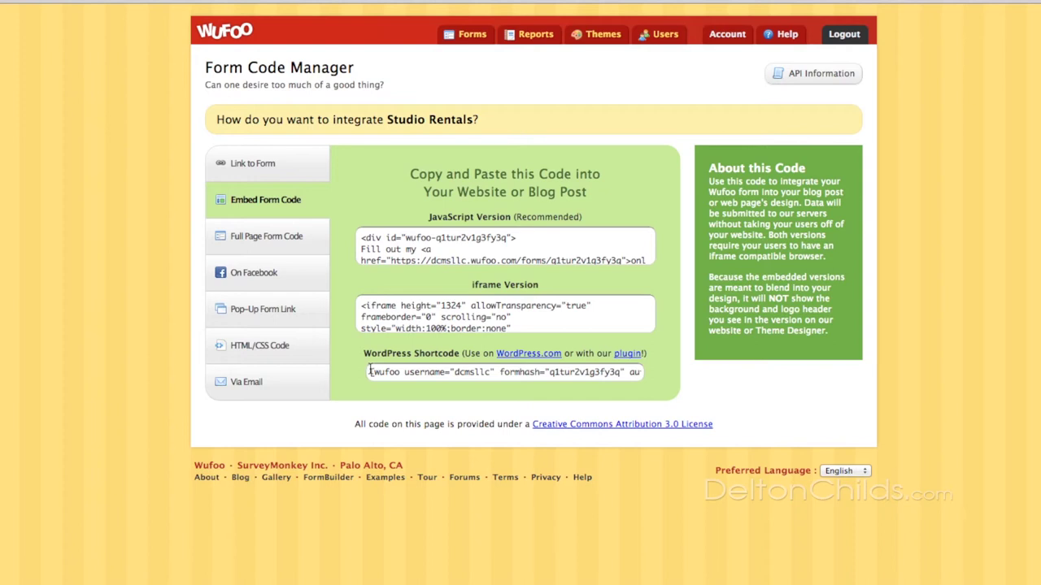
drag(370, 372, 679, 373)
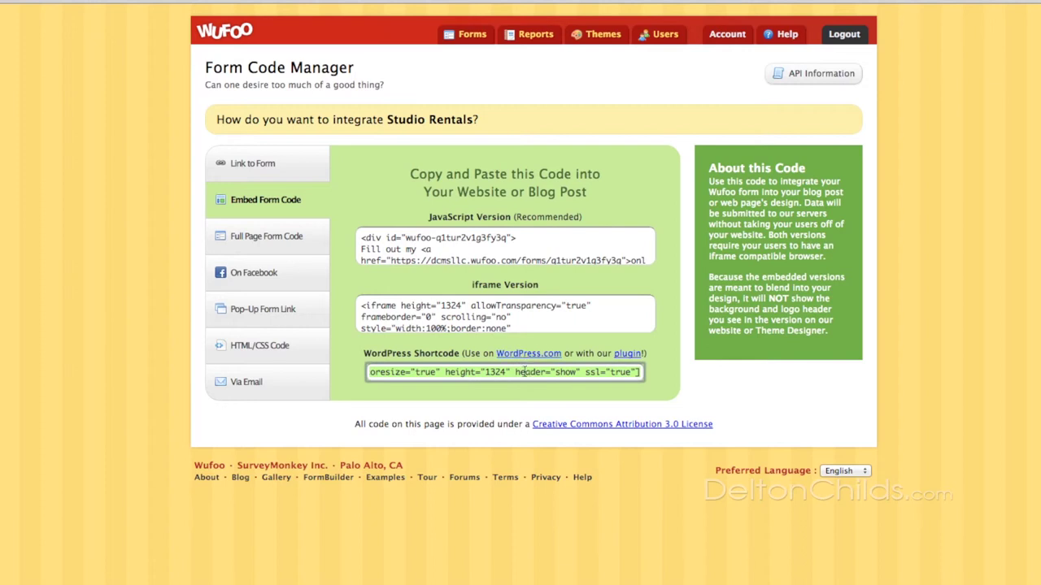
- Select all of the Studio Rentals JavaScript Version embed code
click(546, 248)
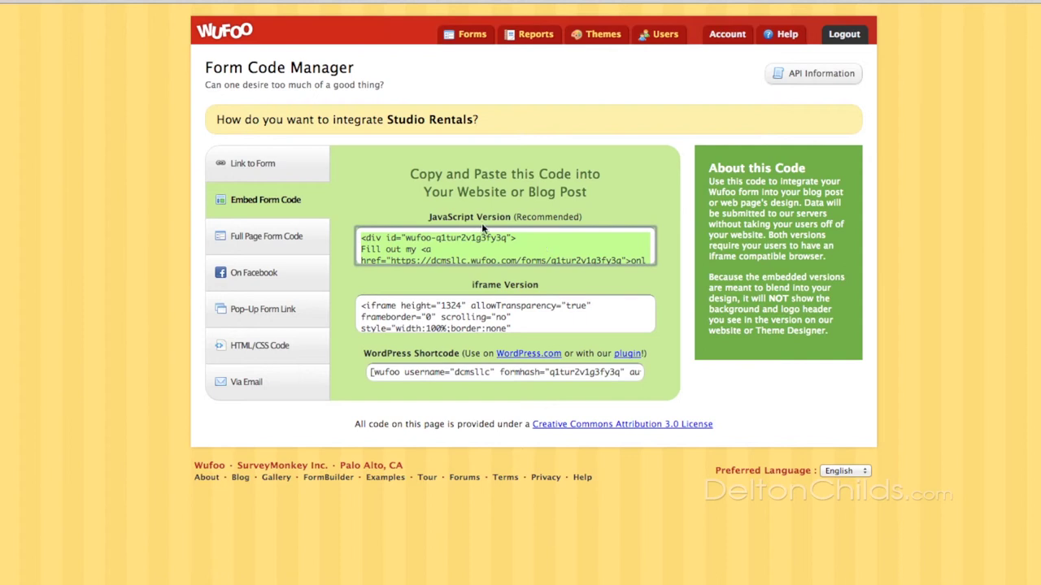